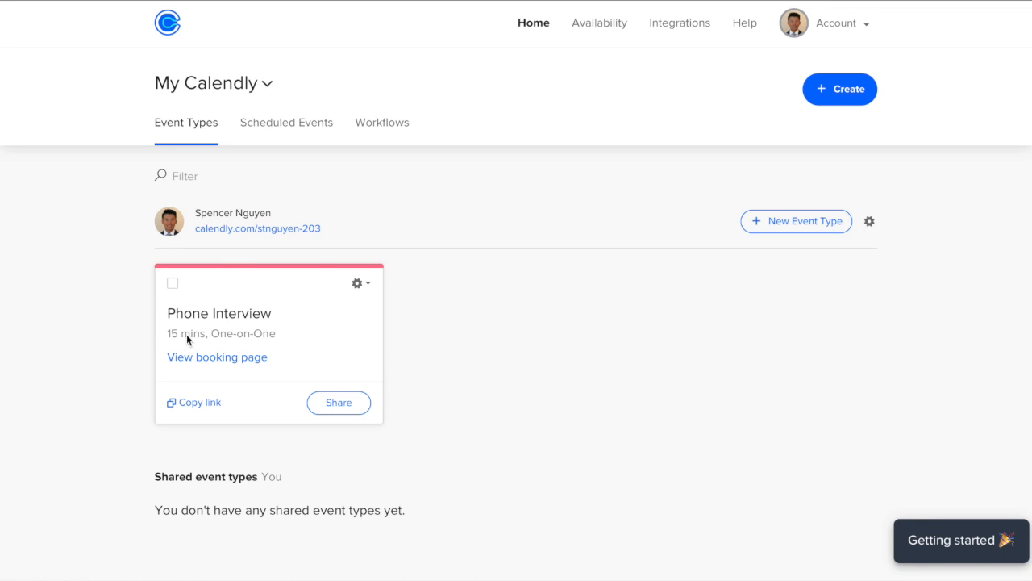
- Review the account's branding and personal scheduling link settings, then return to Event Types
{"action": "left_click", "coordinate": [847, 25]}
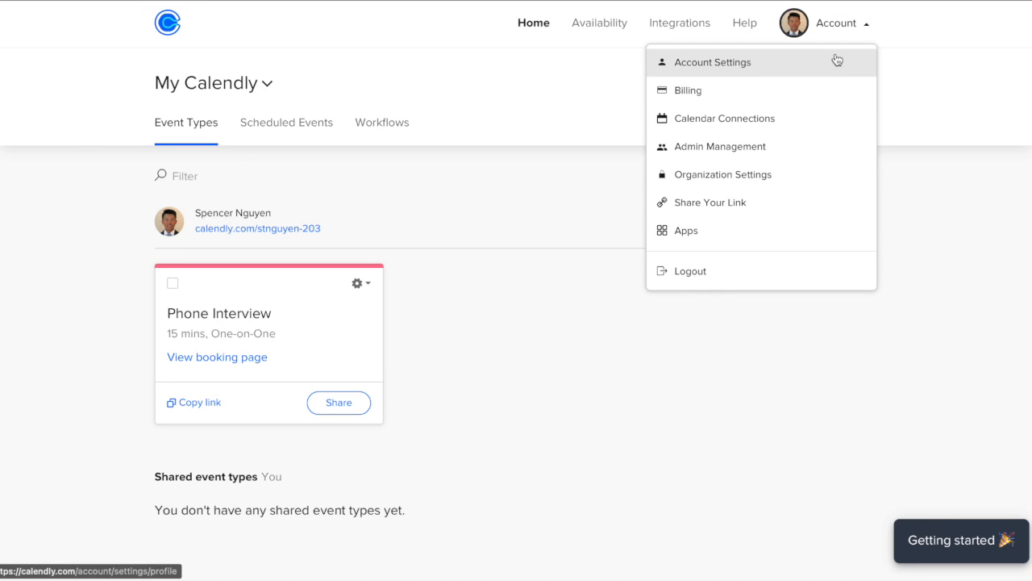
{"action": "left_click", "coordinate": [837, 61]}
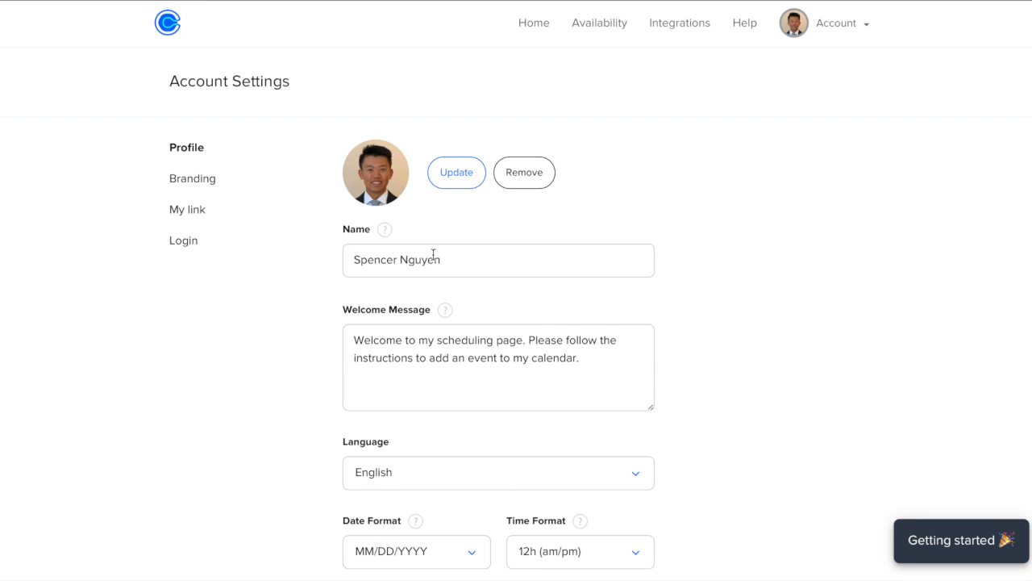
{"action": "scroll", "coordinate": [433, 259], "scroll_direction": "down", "scroll_amount": 1}
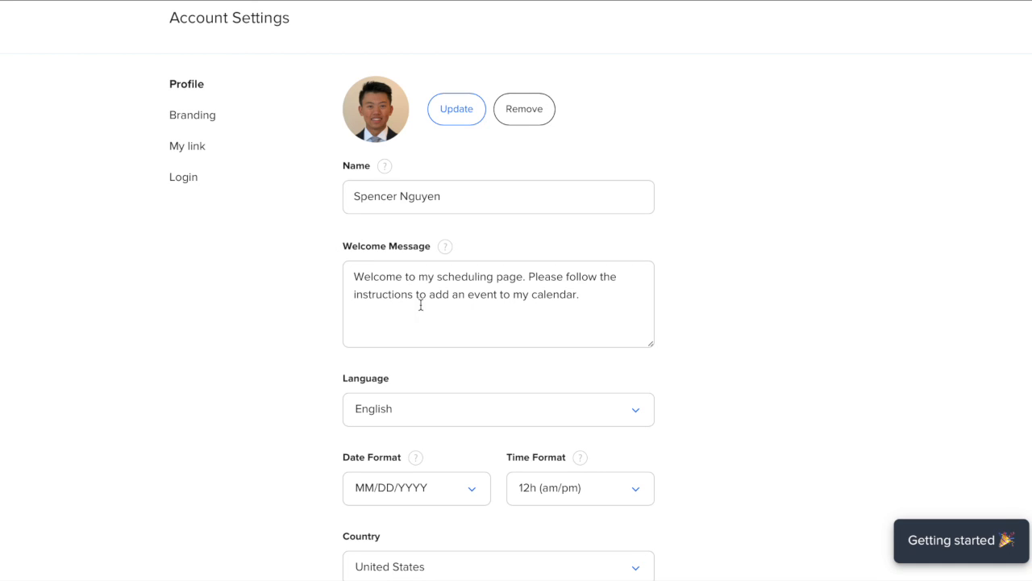
{"action": "left_click", "coordinate": [195, 116]}
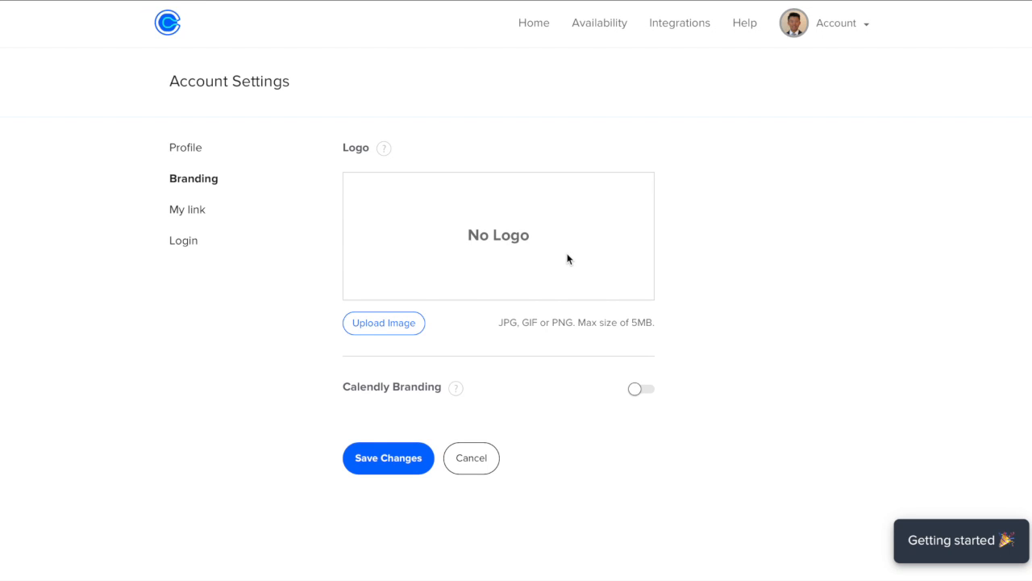
{"action": "left_click", "coordinate": [193, 215]}
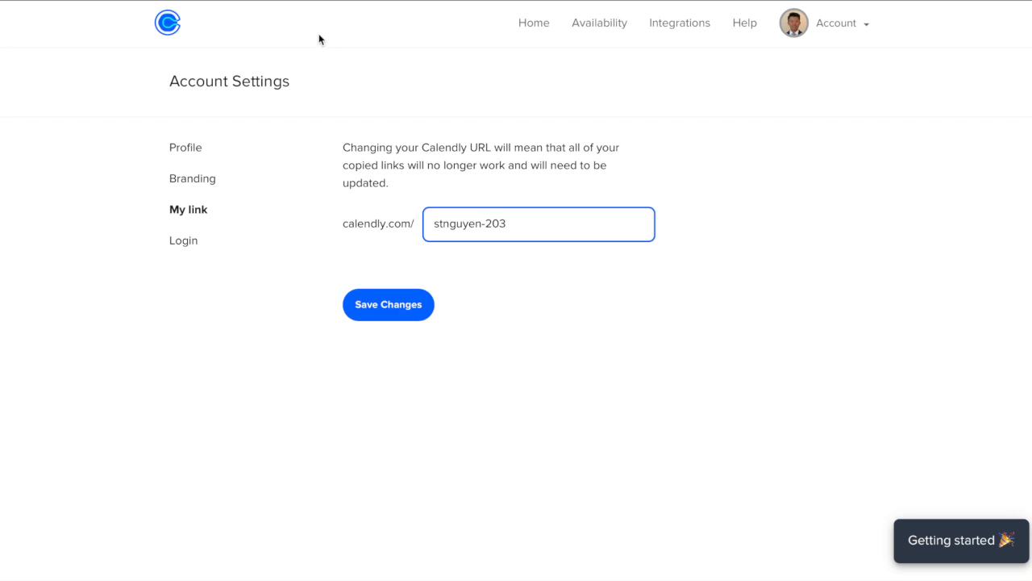
{"action": "left_click", "coordinate": [164, 27]}
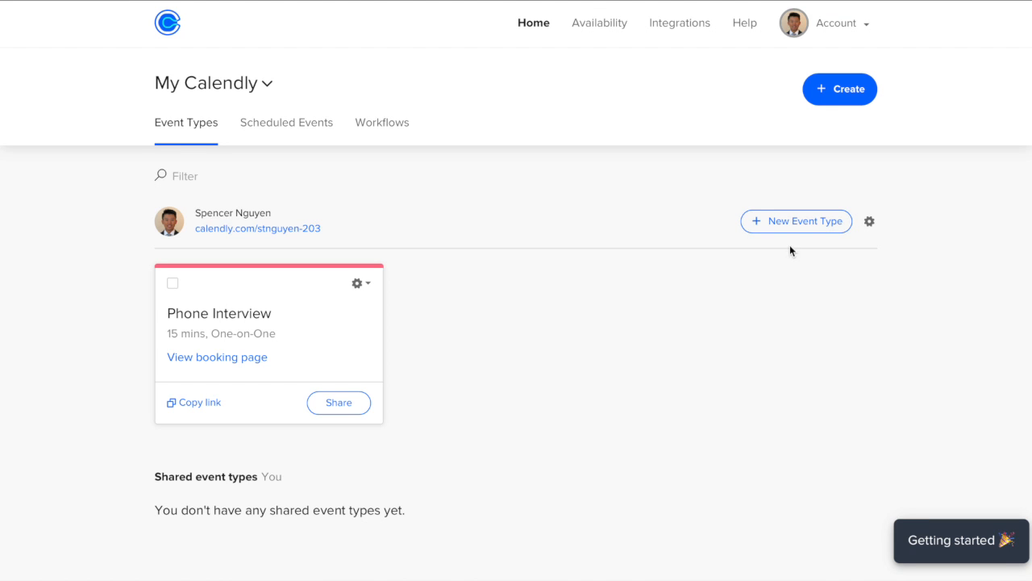
- Start a new One-on-One event type from the Create menu
{"action": "left_click", "coordinate": [845, 90]}
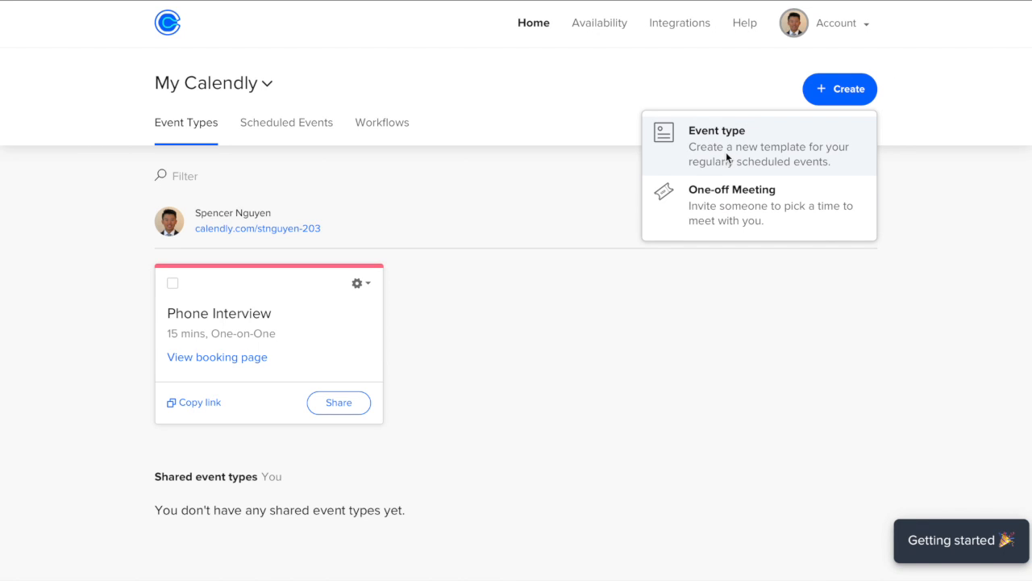
{"action": "left_click", "coordinate": [726, 151]}
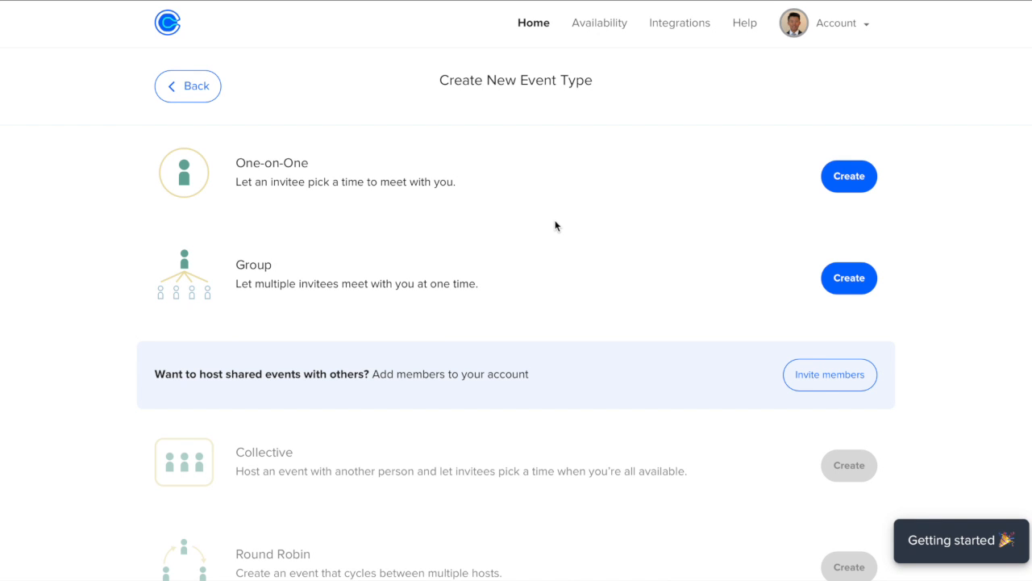
{"action": "scroll", "coordinate": [319, 286], "scroll_direction": "down", "scroll_amount": 1}
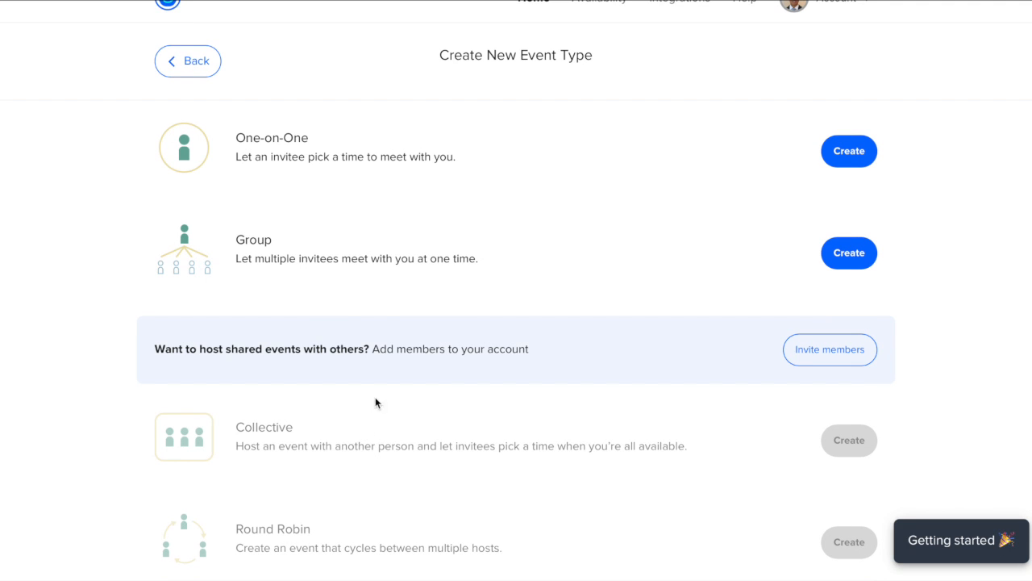
{"action": "scroll", "coordinate": [389, 438], "scroll_direction": "down", "scroll_amount": 1}
{"action": "scroll", "coordinate": [298, 421], "scroll_direction": "down", "scroll_amount": 1}
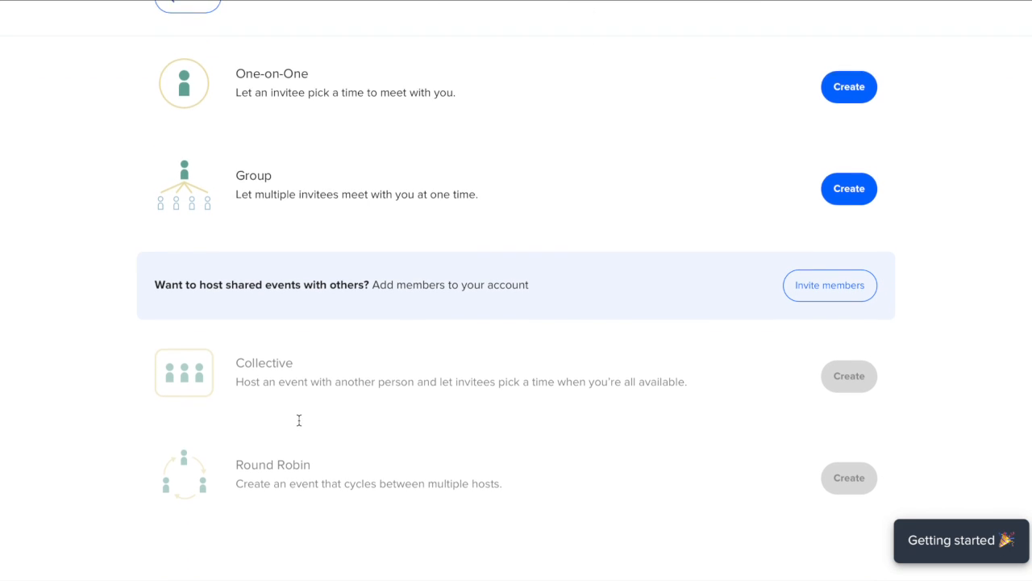
{"action": "scroll", "coordinate": [298, 420], "scroll_direction": "up", "scroll_amount": 1}
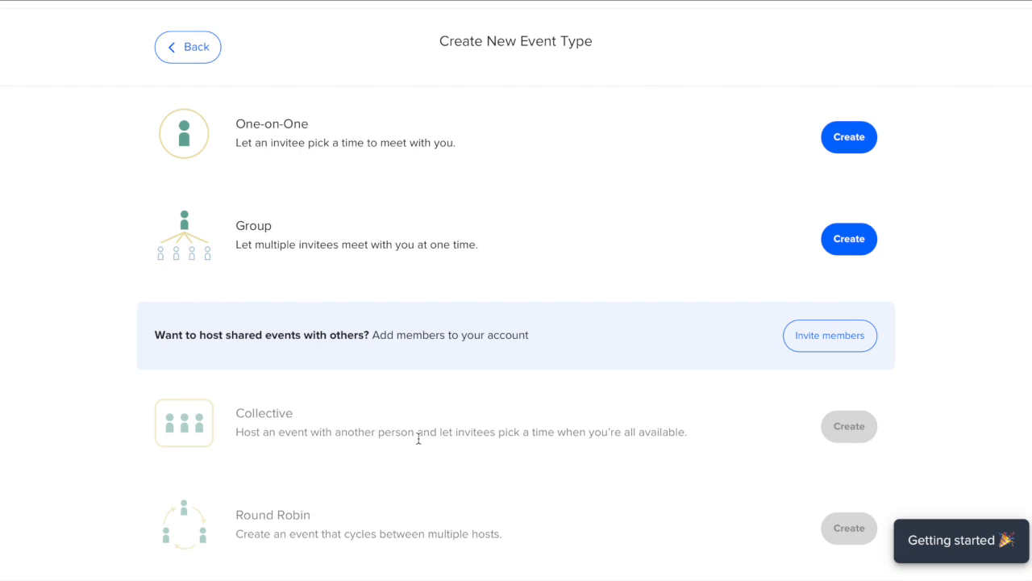
{"action": "scroll", "coordinate": [419, 439], "scroll_direction": "up", "scroll_amount": 1}
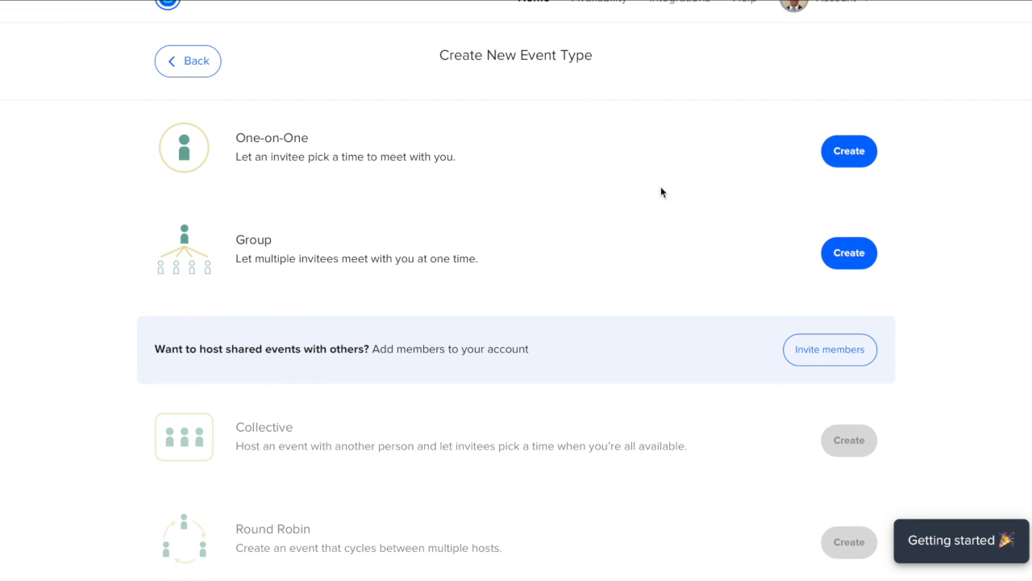
{"action": "left_click", "coordinate": [844, 160]}
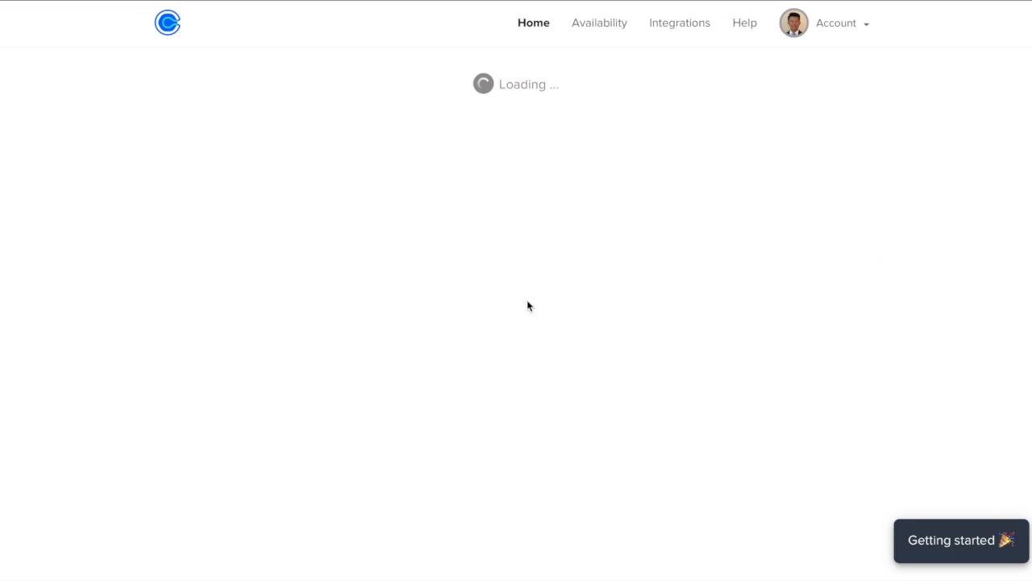
{"action": "scroll", "coordinate": [446, 320], "scroll_direction": "down", "scroll_amount": 3}
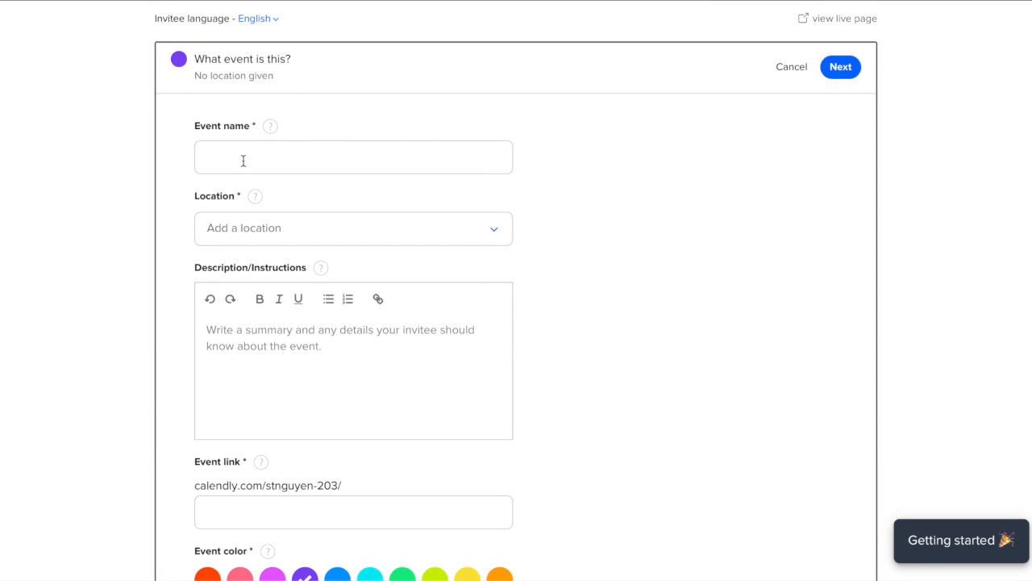
- Name the event 'Pep Talk and Pat on the Back' with Zoom as the location
{"action": "left_click", "coordinate": [314, 158]}
{"action": "type", "text": "Pep Talk and Pat on the Back"}
{"action": "left_click", "coordinate": [282, 223]}
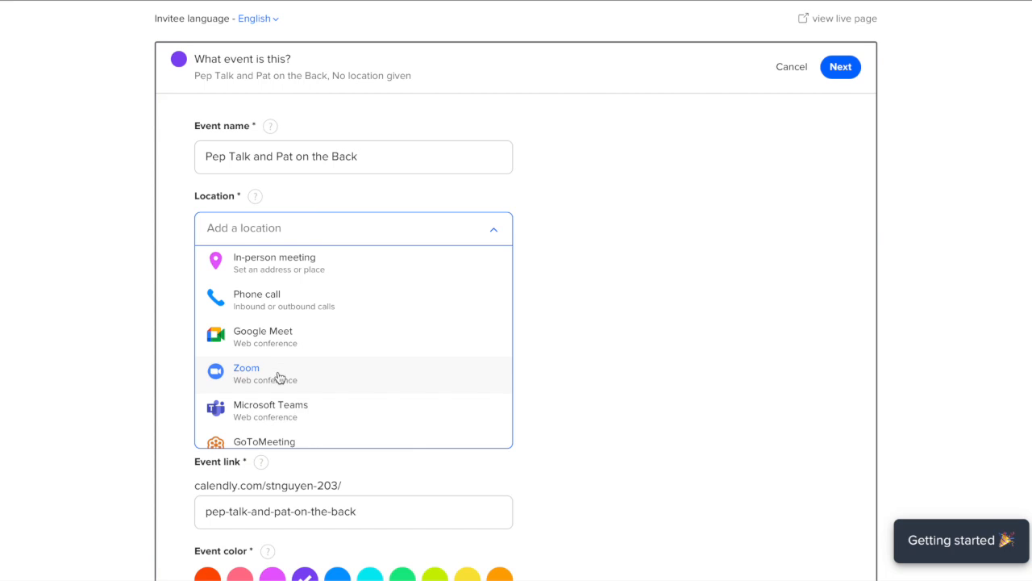
{"action": "scroll", "coordinate": [301, 379], "scroll_direction": "down", "scroll_amount": 1}
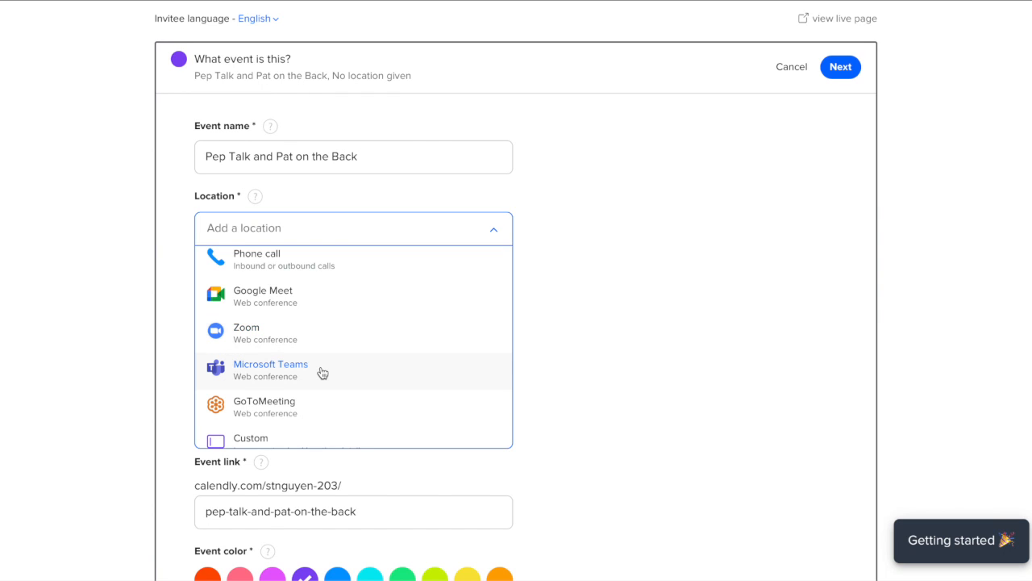
{"action": "scroll", "coordinate": [321, 372], "scroll_direction": "down", "scroll_amount": 1}
{"action": "scroll", "coordinate": [323, 370], "scroll_direction": "down", "scroll_amount": 1}
{"action": "scroll", "coordinate": [322, 369], "scroll_direction": "up", "scroll_amount": 1}
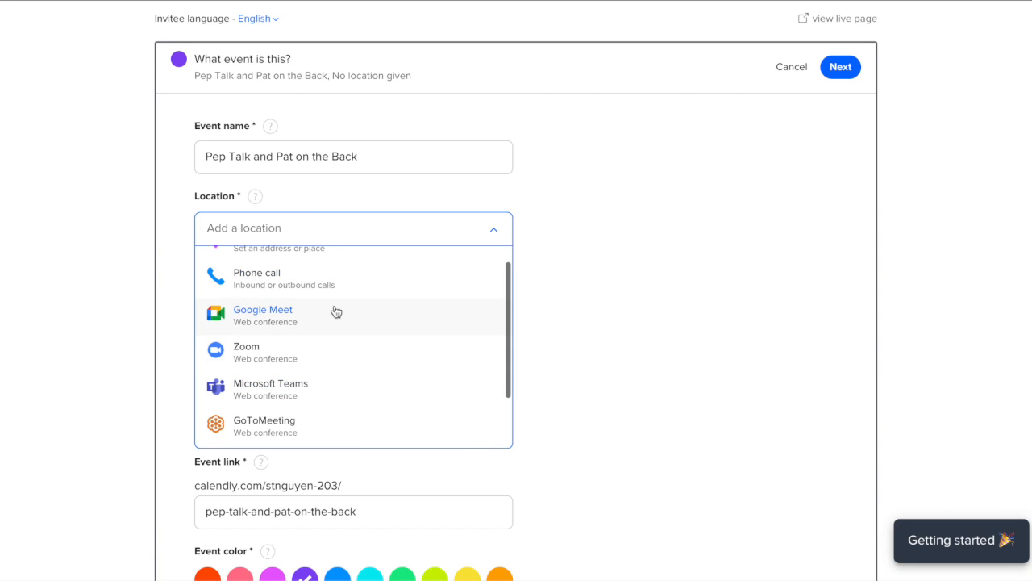
{"action": "scroll", "coordinate": [336, 311], "scroll_direction": "up", "scroll_amount": 1}
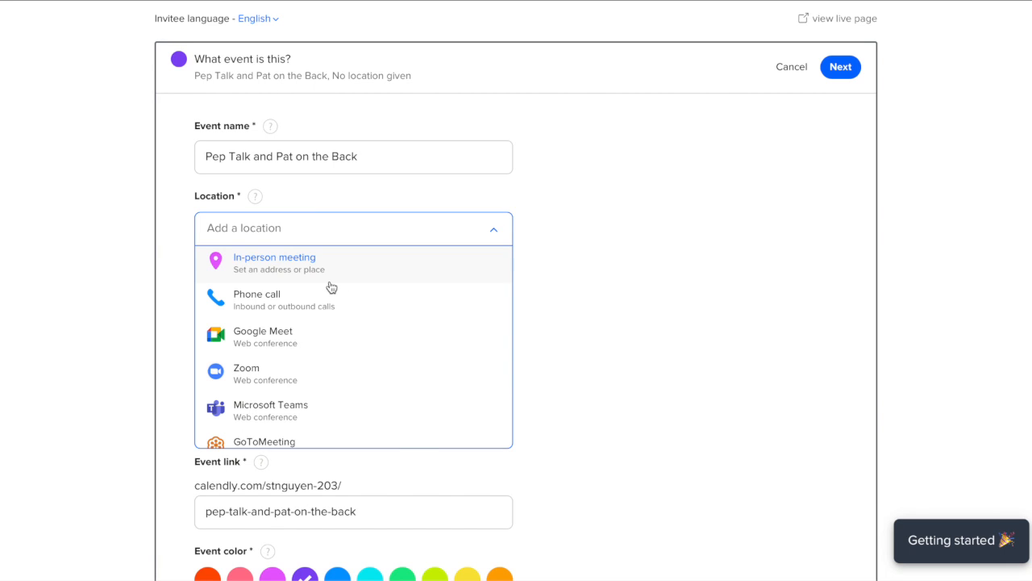
{"action": "left_click", "coordinate": [356, 377]}
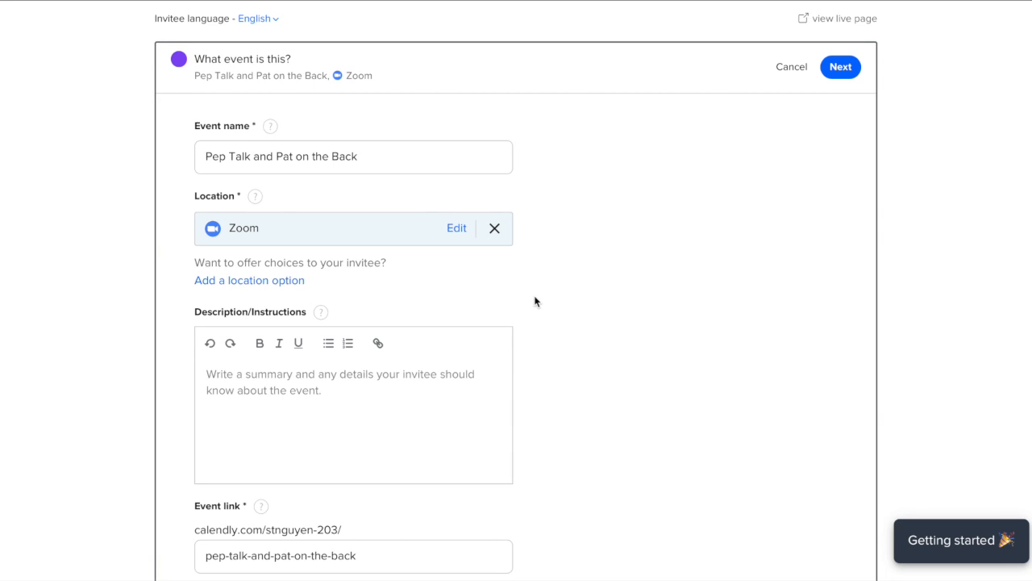
- Enter the description 'I'll give you a pep talk. You can do it!'
{"action": "scroll", "coordinate": [535, 301], "scroll_direction": "down", "scroll_amount": 2}
{"action": "left_click", "coordinate": [367, 336]}
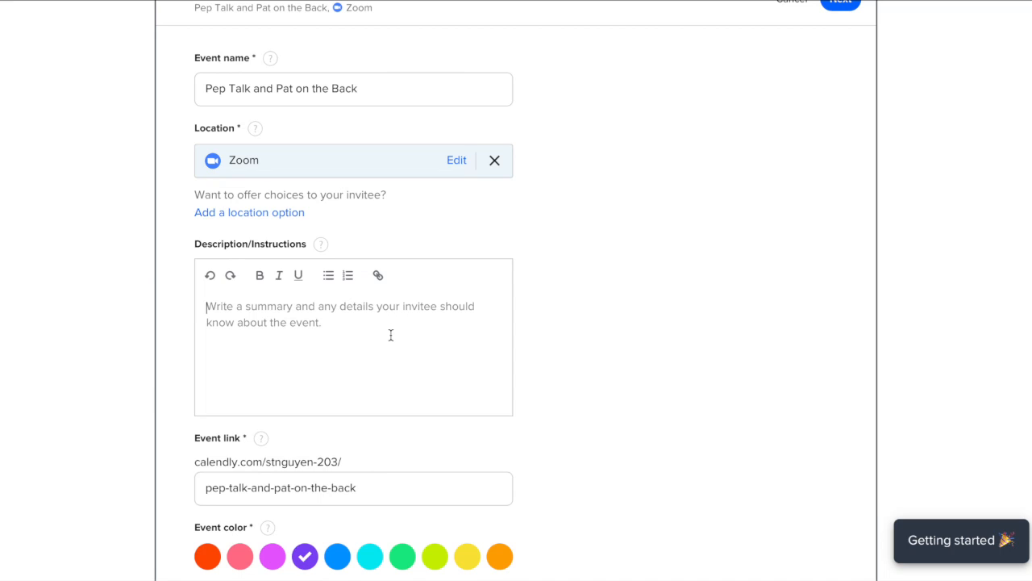
{"action": "type", "text": "I'll "}
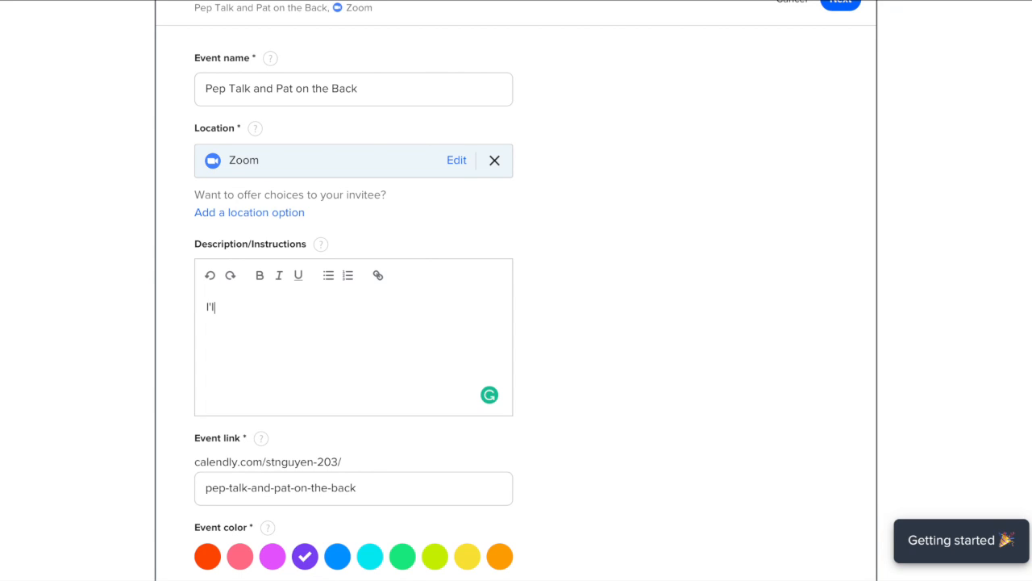
{"action": "type", "text": "give you a pet"}
{"action": "key", "text": "BackSpace"}
{"action": "type", "text": "p talk. You"}
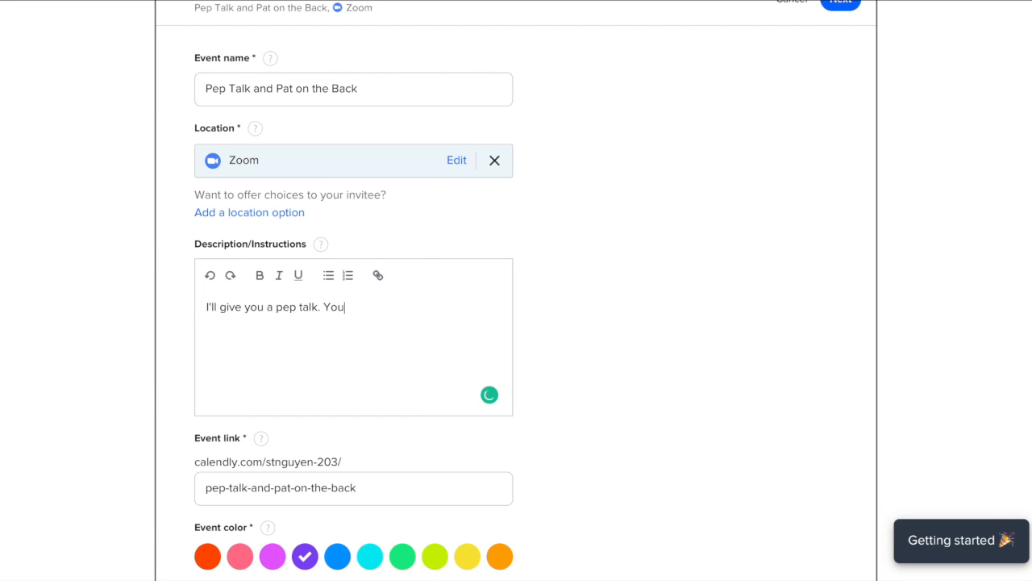
{"action": "type", "text": " can do i"}
{"action": "key", "text": "BackSpace"}
{"action": "type", "text": "o it!"}
- Choose the blue event colour and save the event details
{"action": "scroll", "coordinate": [606, 480], "scroll_direction": "down", "scroll_amount": 3}
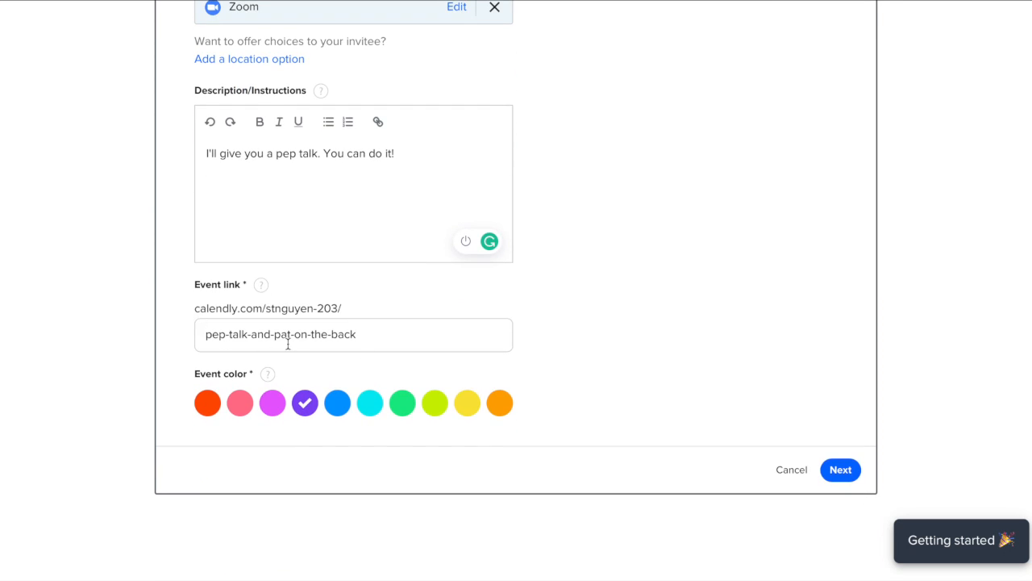
{"action": "scroll", "coordinate": [288, 344], "scroll_direction": "up", "scroll_amount": 3}
{"action": "scroll", "coordinate": [288, 342], "scroll_direction": "down", "scroll_amount": 4}
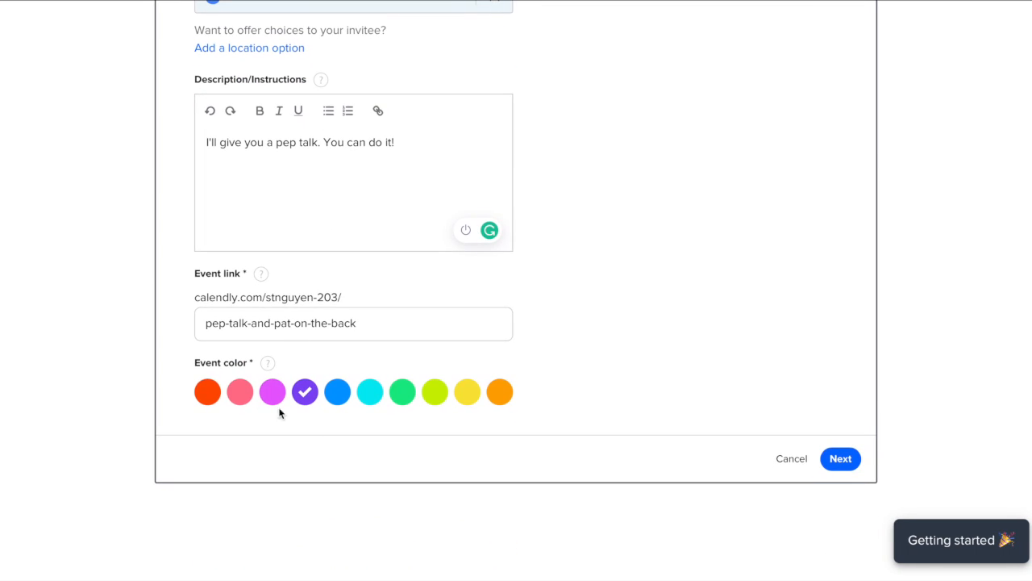
{"action": "left_click", "coordinate": [338, 399]}
{"action": "left_click", "coordinate": [840, 458]}
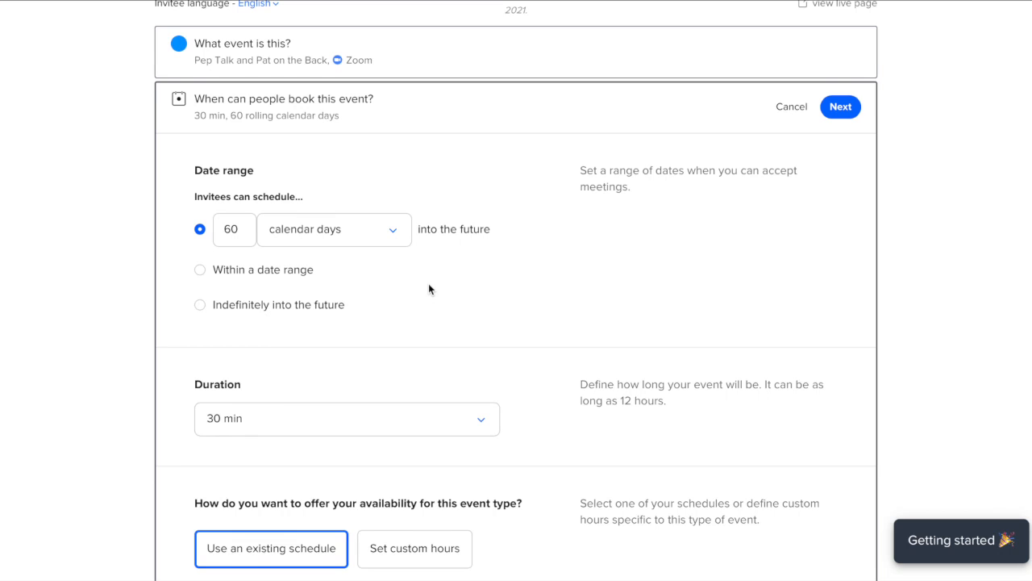
- Change the booking window from 60 to 30 calendar days
{"action": "scroll", "coordinate": [429, 284], "scroll_direction": "up", "scroll_amount": 1}
{"action": "scroll", "coordinate": [385, 286], "scroll_direction": "down", "scroll_amount": 1}
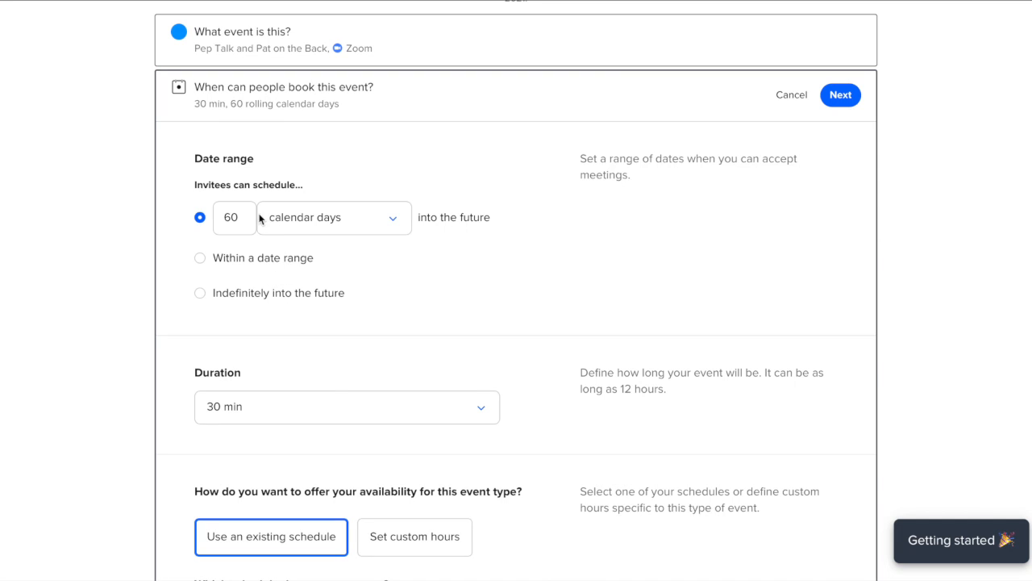
{"action": "left_click_drag", "start_coordinate": [242, 223], "coordinate": [215, 217]}
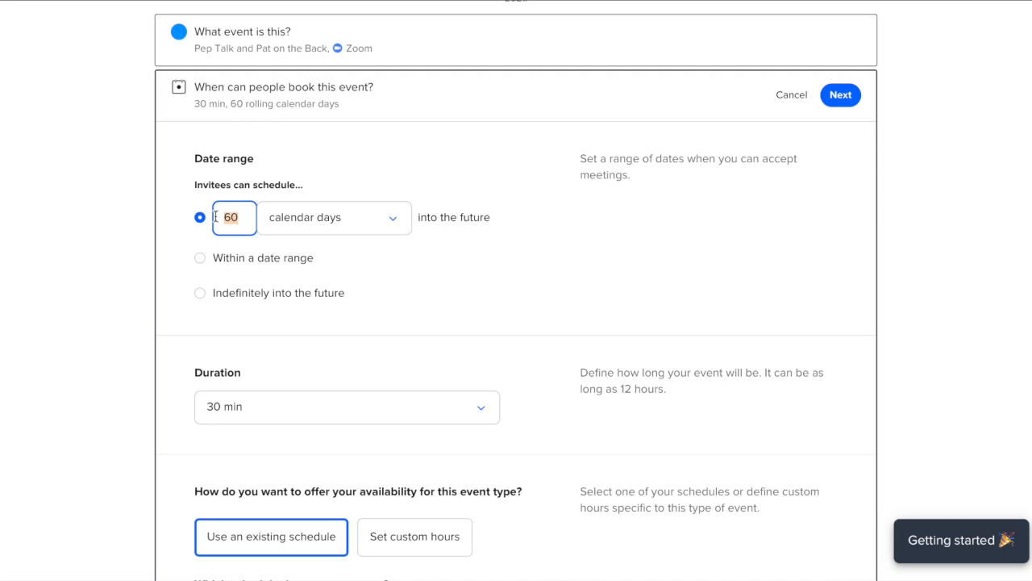
{"action": "type", "text": "30"}
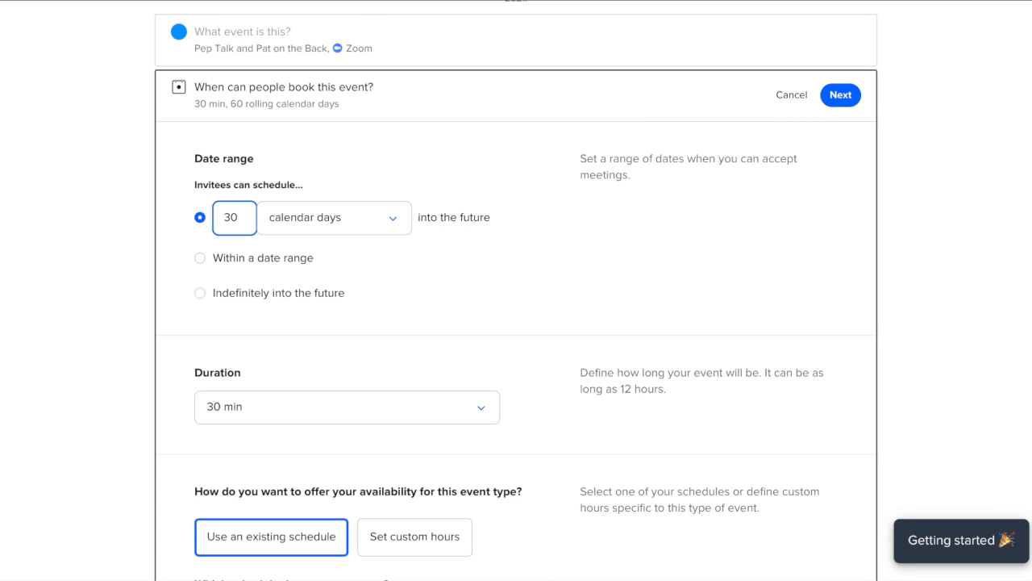
- Set the event duration to 45 min
{"action": "scroll", "coordinate": [375, 339], "scroll_direction": "down", "scroll_amount": 1}
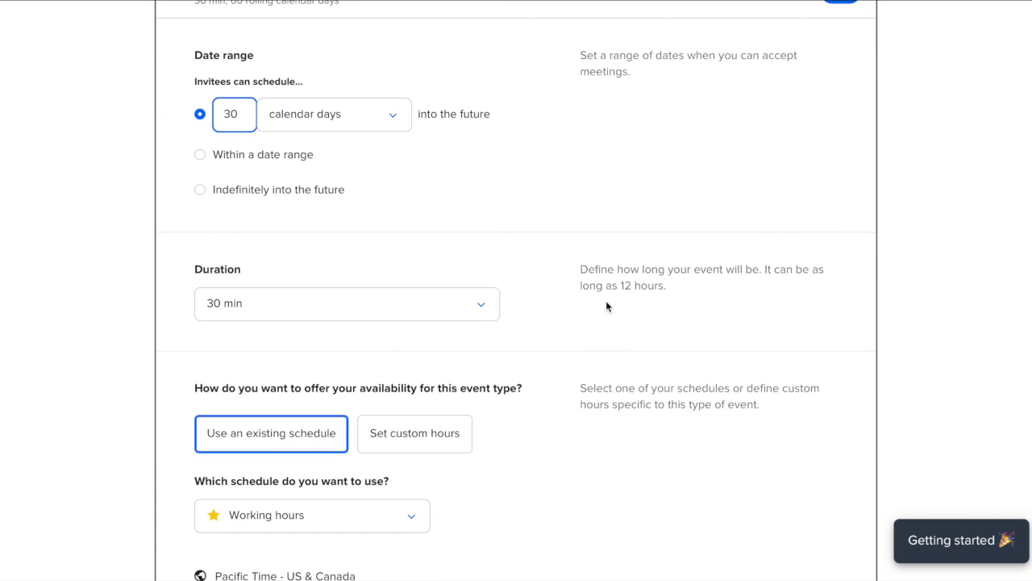
{"action": "left_click_drag", "start_coordinate": [673, 297], "coordinate": [582, 252]}
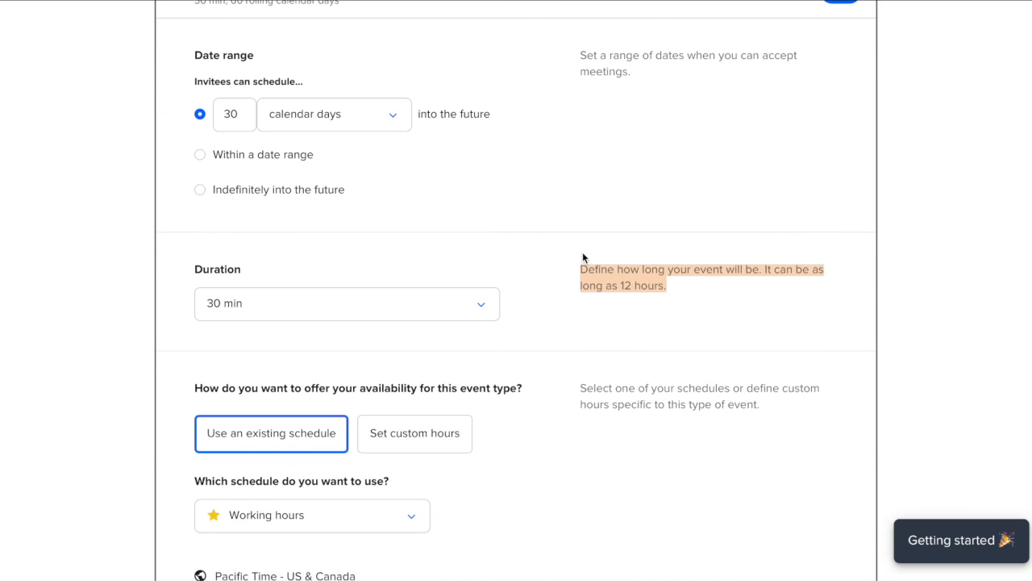
{"action": "left_click", "coordinate": [444, 321]}
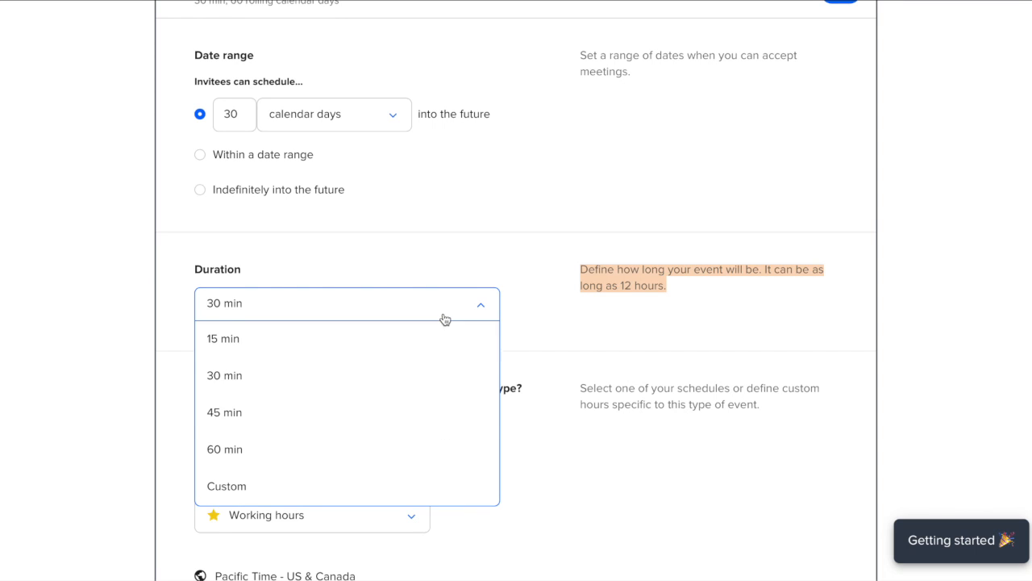
{"action": "left_click", "coordinate": [344, 422]}
{"action": "left_click", "coordinate": [421, 371]}
{"action": "scroll", "coordinate": [424, 371], "scroll_direction": "down", "scroll_amount": 1}
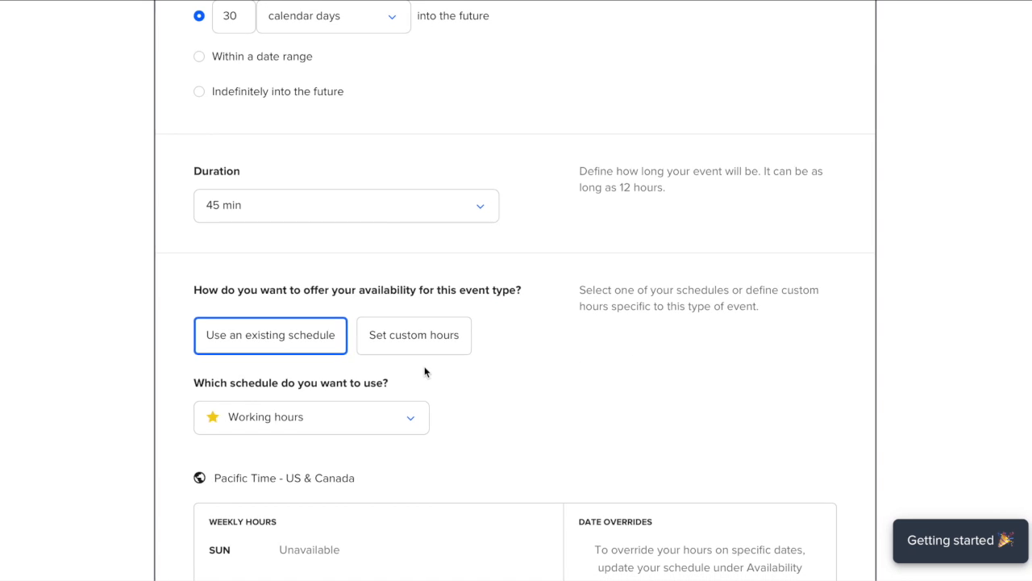
{"action": "scroll", "coordinate": [469, 398], "scroll_direction": "down", "scroll_amount": 3}
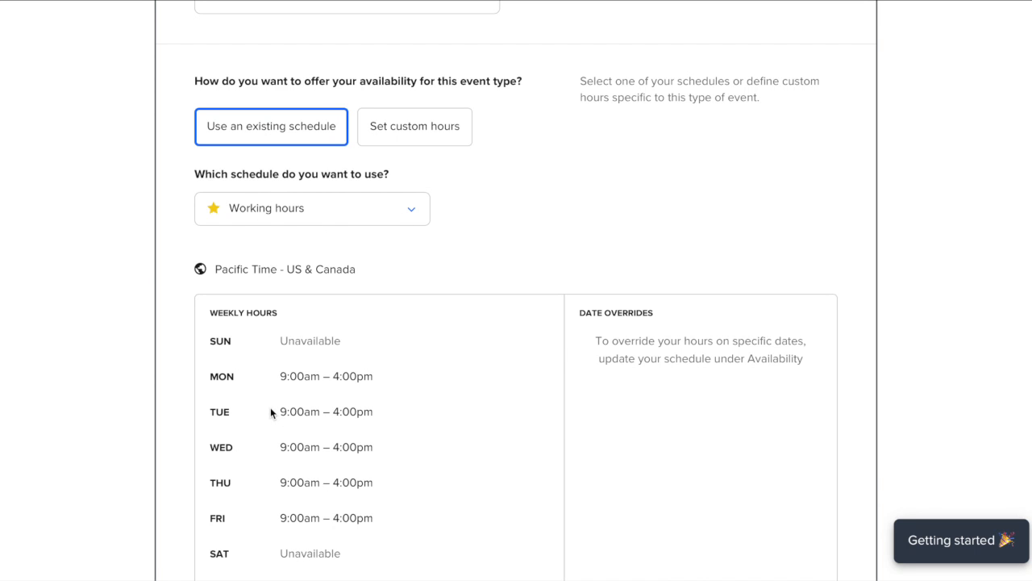
- Enable a 15 min buffer before the event and save the booking-time section
{"action": "scroll", "coordinate": [350, 407], "scroll_direction": "down", "scroll_amount": 3}
{"action": "scroll", "coordinate": [350, 406], "scroll_direction": "down", "scroll_amount": 2}
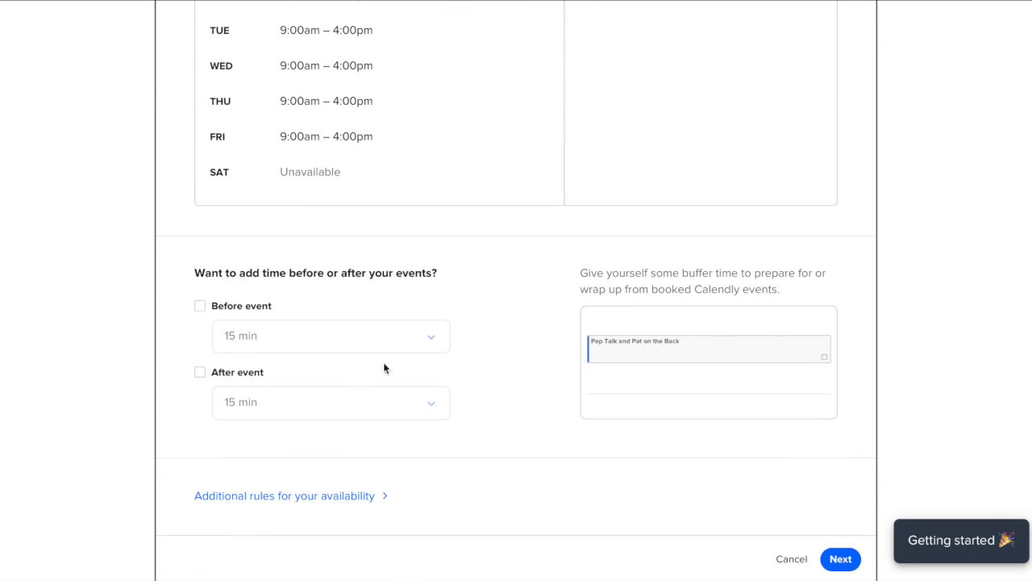
{"action": "scroll", "coordinate": [454, 311], "scroll_direction": "down", "scroll_amount": 1}
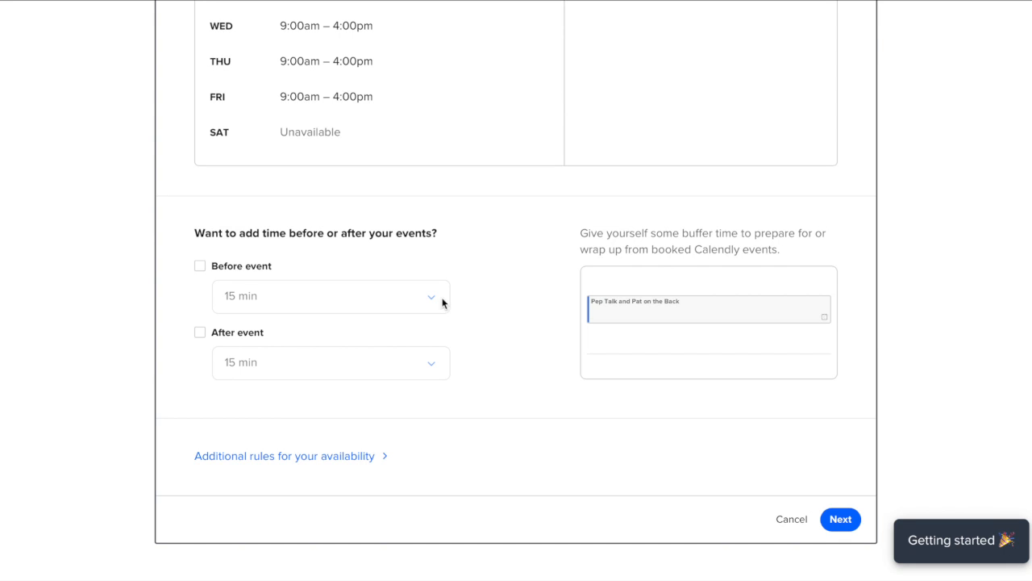
{"action": "left_click", "coordinate": [201, 267]}
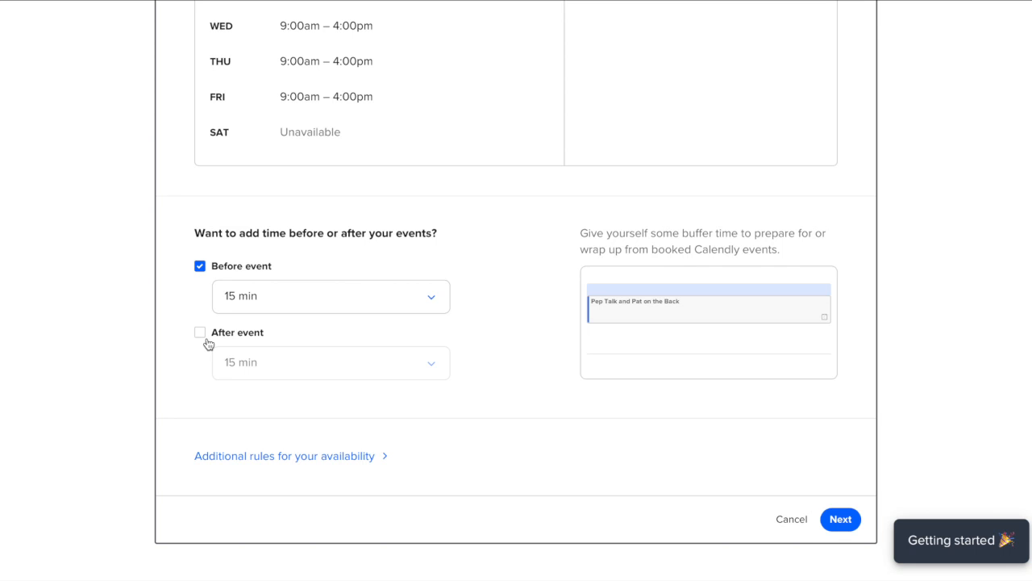
{"action": "scroll", "coordinate": [208, 342], "scroll_direction": "down", "scroll_amount": 1}
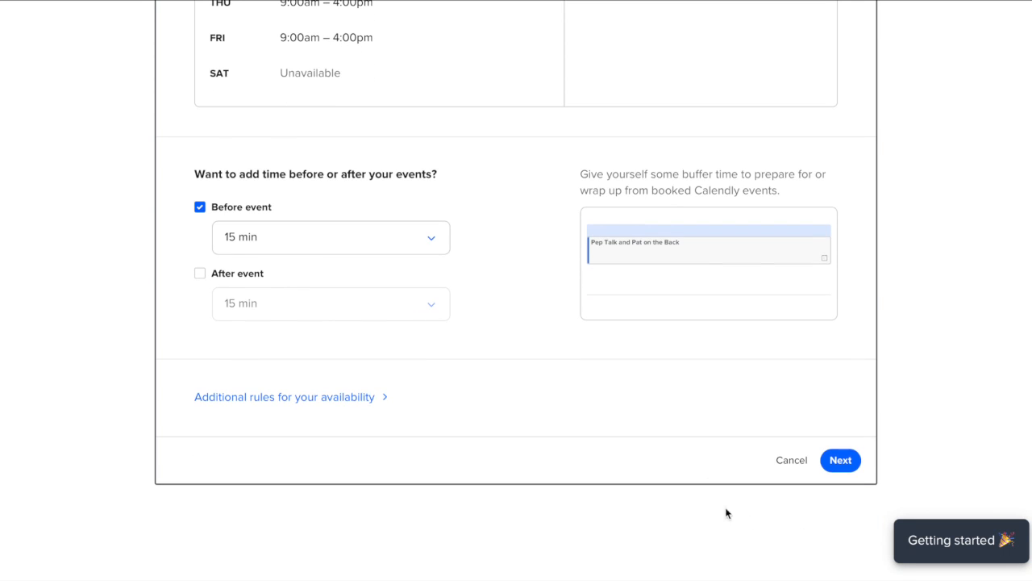
{"action": "left_click", "coordinate": [841, 465]}
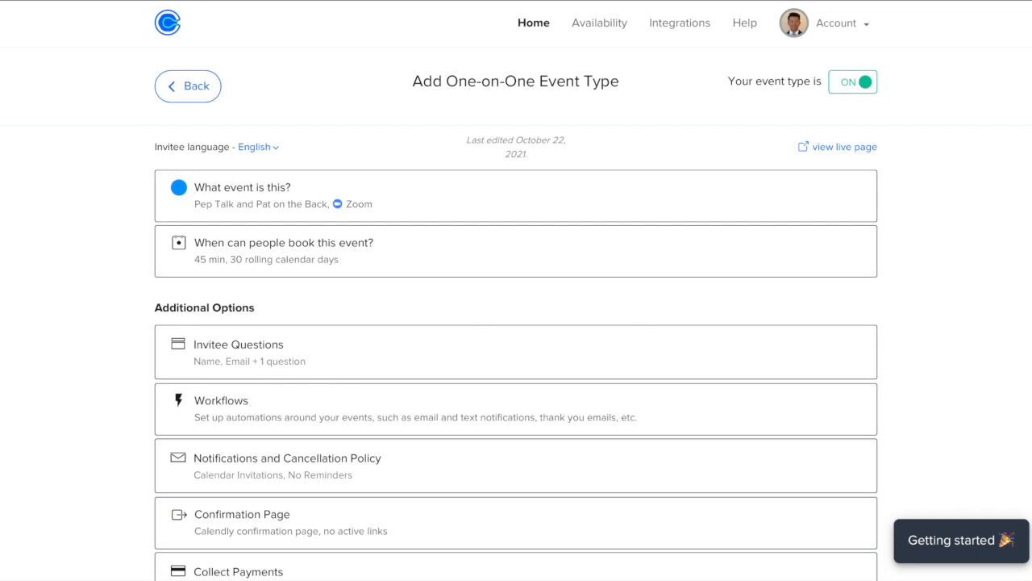
{"action": "scroll", "coordinate": [352, 372], "scroll_direction": "down", "scroll_amount": 1}
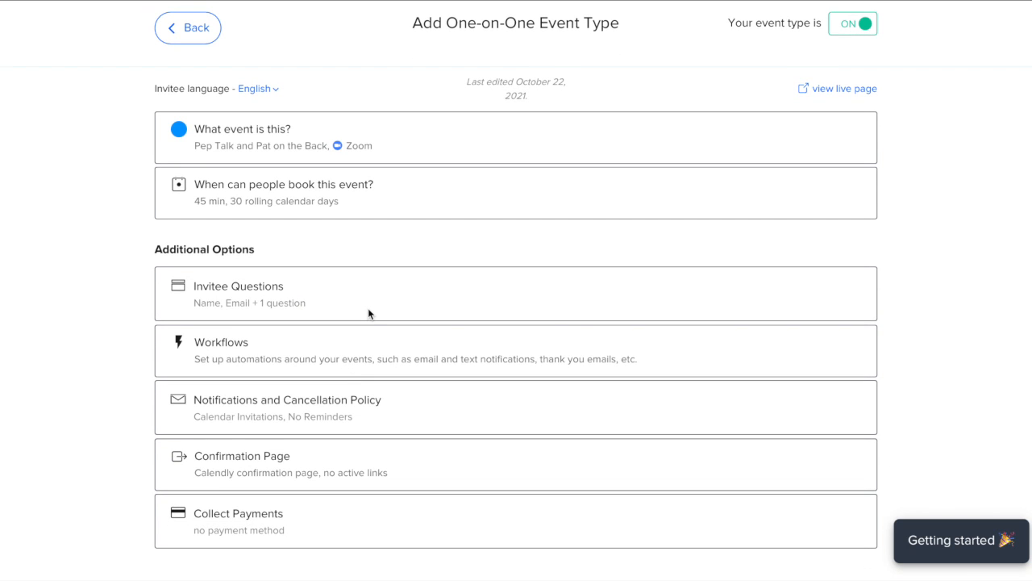
- Review the Name, Email and meeting-preparation invitee questions, then expand the Workflows card
{"action": "left_click", "coordinate": [368, 314]}
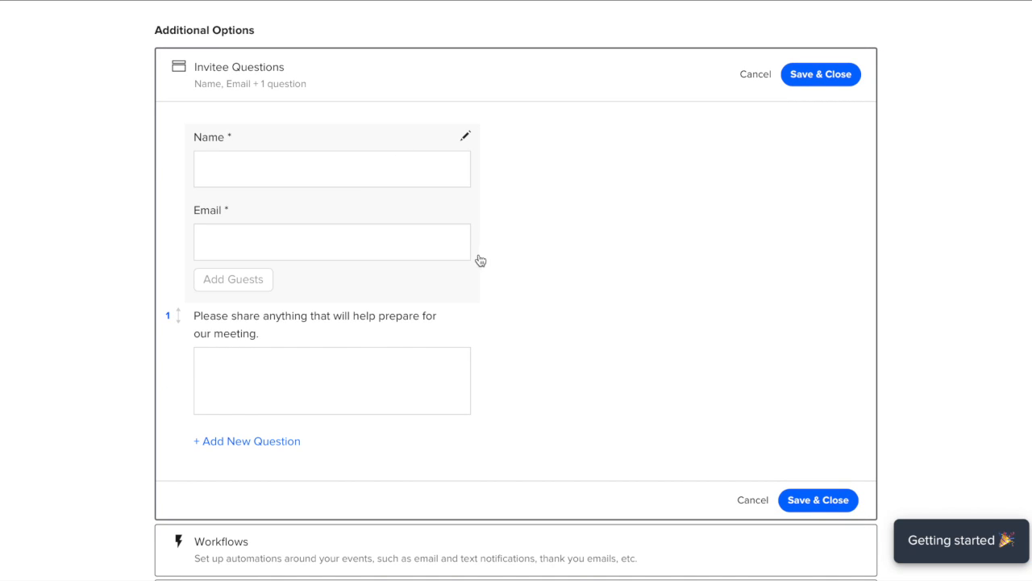
{"action": "scroll", "coordinate": [458, 335], "scroll_direction": "down", "scroll_amount": 1}
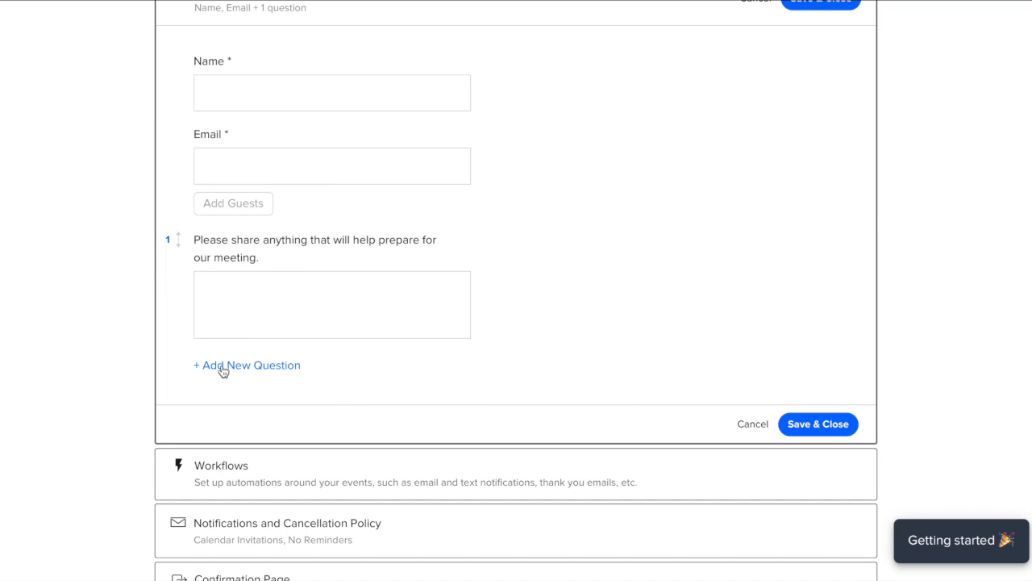
{"action": "scroll", "coordinate": [613, 442], "scroll_direction": "down", "scroll_amount": 2}
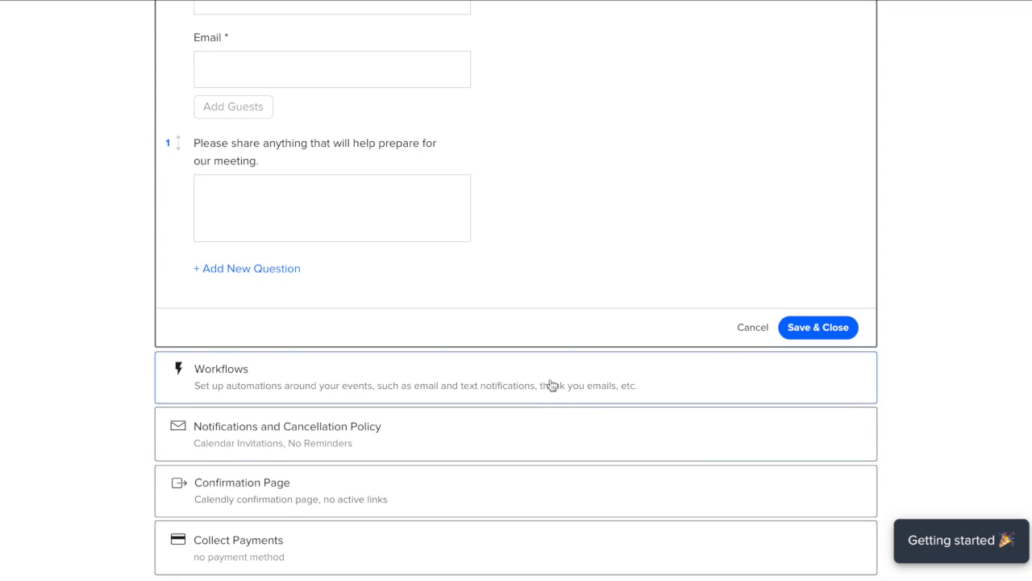
{"action": "left_click", "coordinate": [550, 384]}
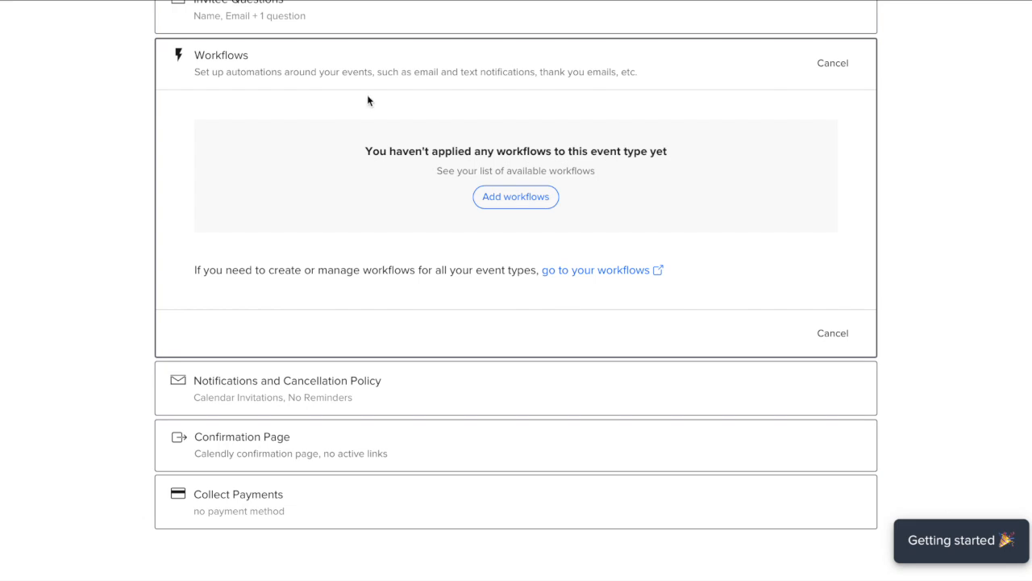
- Go to the account's workflows and start a new workflow
{"action": "left_click", "coordinate": [522, 202]}
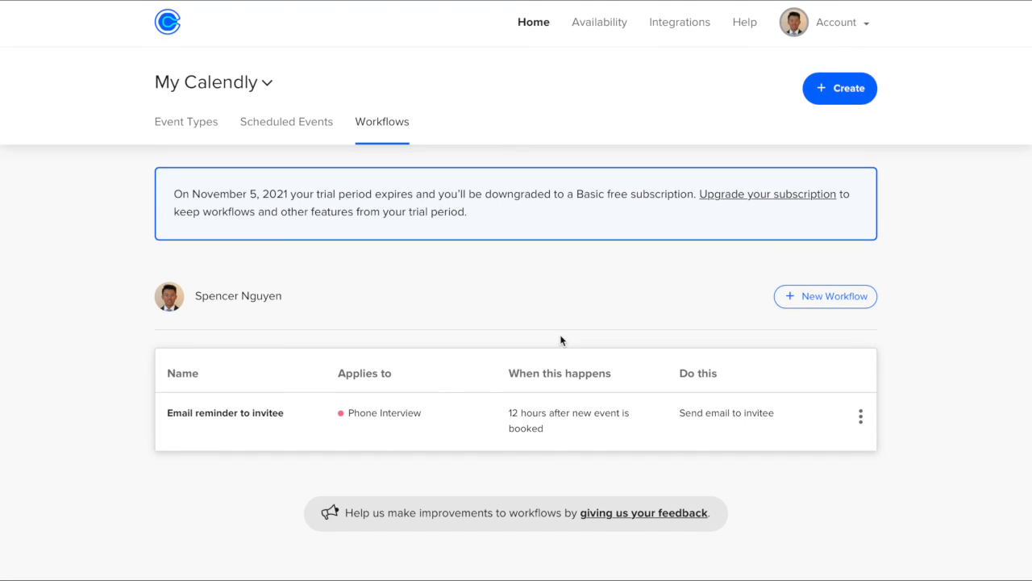
{"action": "left_click", "coordinate": [803, 296]}
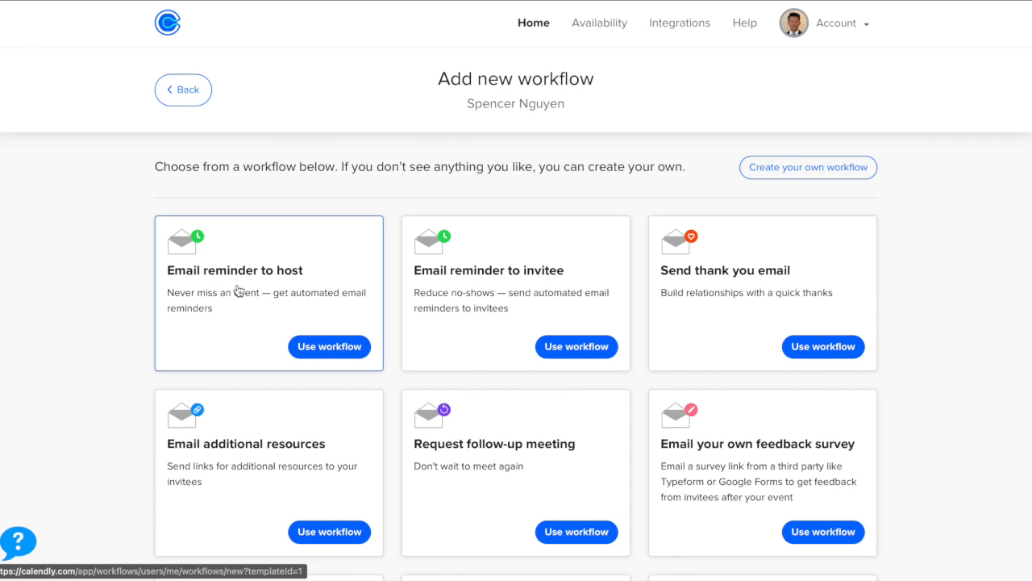
- Browse the workflow templates and pick Email reminder to invitee
{"action": "scroll", "coordinate": [238, 291], "scroll_direction": "down", "scroll_amount": 2}
{"action": "scroll", "coordinate": [476, 355], "scroll_direction": "down", "scroll_amount": 3}
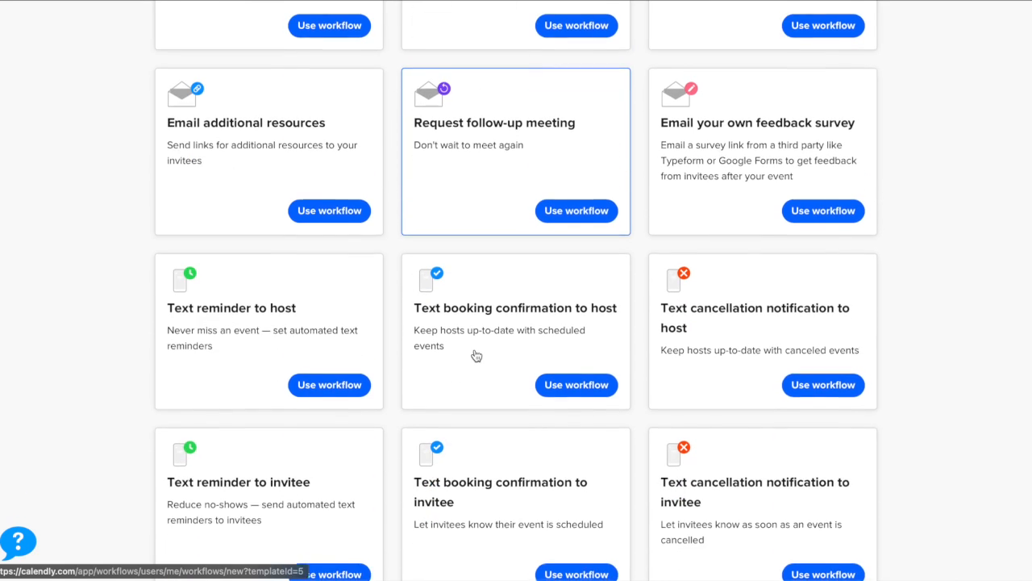
{"action": "scroll", "coordinate": [475, 354], "scroll_direction": "down", "scroll_amount": 1}
{"action": "scroll", "coordinate": [555, 349], "scroll_direction": "down", "scroll_amount": 2}
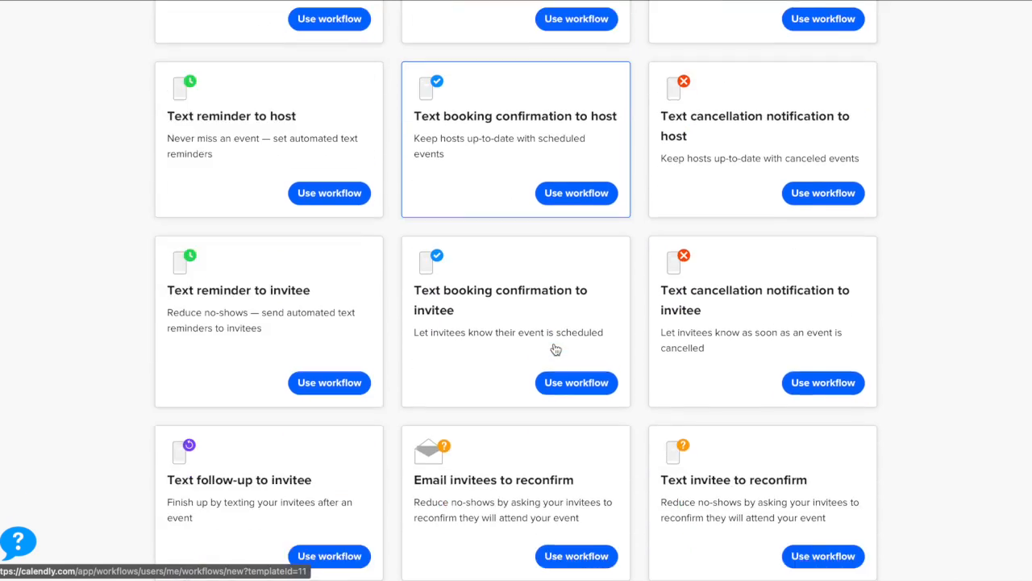
{"action": "scroll", "coordinate": [556, 349], "scroll_direction": "up", "scroll_amount": 6}
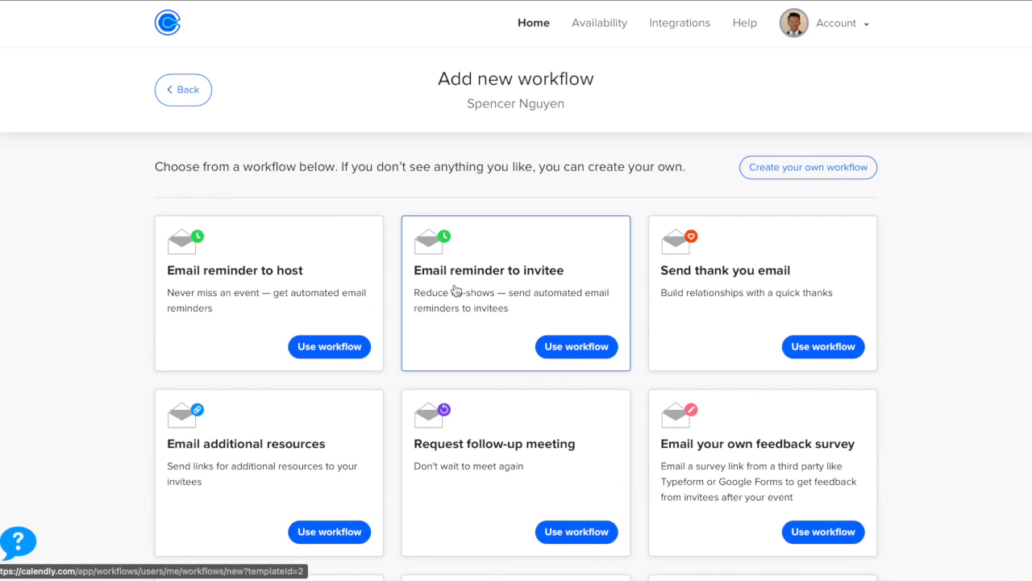
{"action": "left_click", "coordinate": [583, 347]}
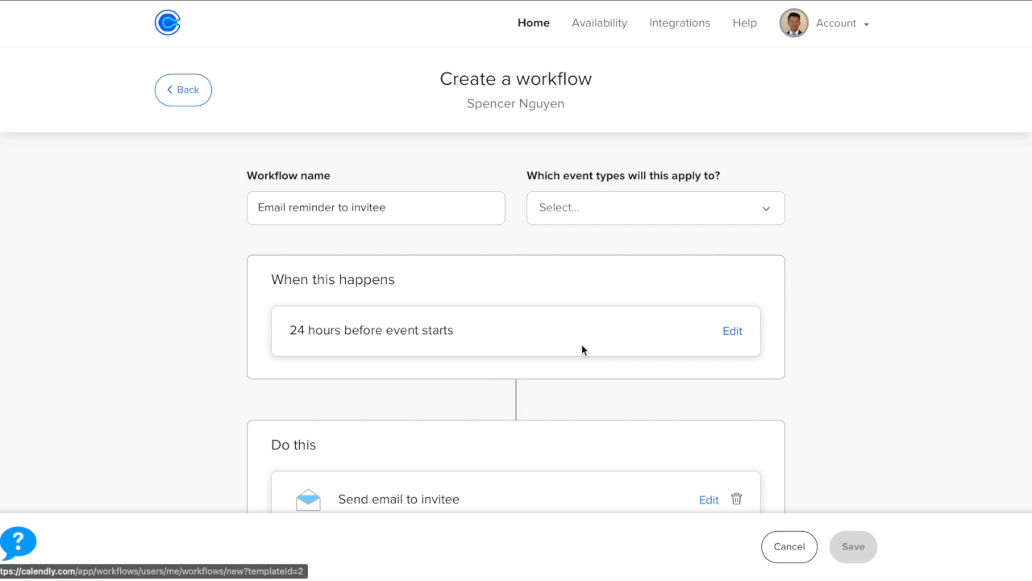
- Change the reminder trigger from 24 to 12 hours before the event
{"action": "scroll", "coordinate": [445, 305], "scroll_direction": "down", "scroll_amount": 2}
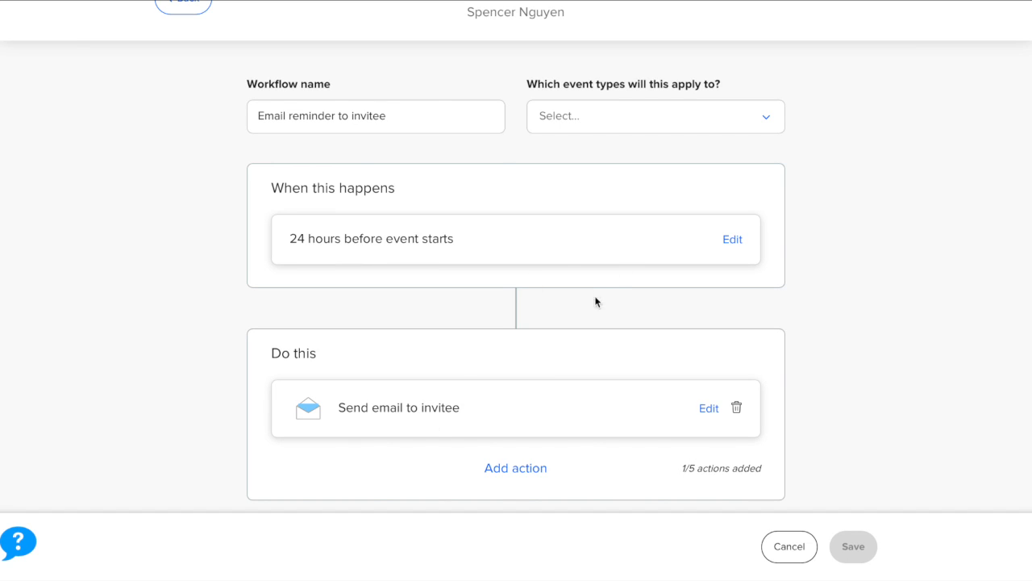
{"action": "left_click", "coordinate": [723, 246]}
{"action": "left_click", "coordinate": [443, 212]}
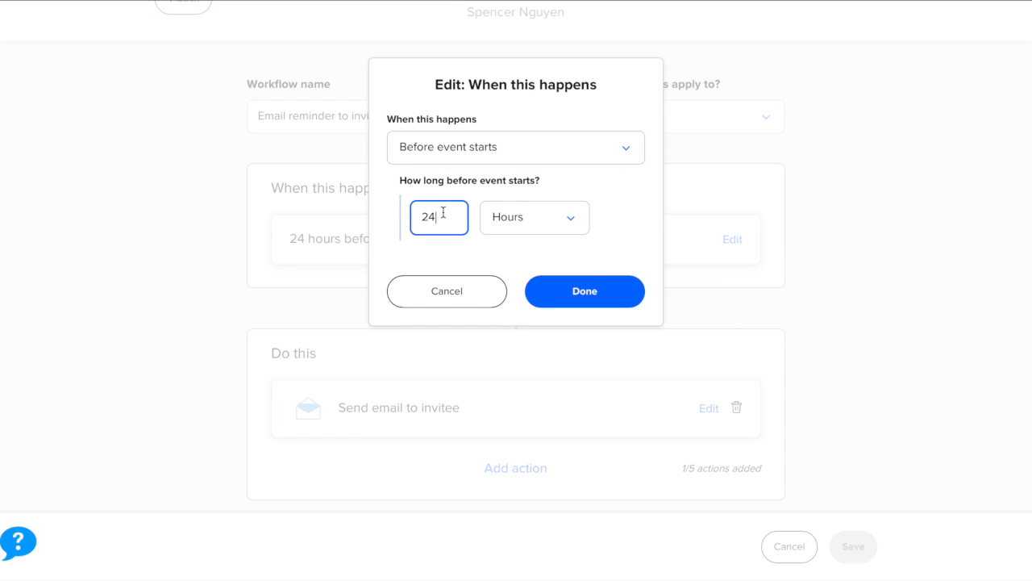
{"action": "key", "text": "BackSpace"}
{"action": "left_click", "coordinate": [558, 290]}
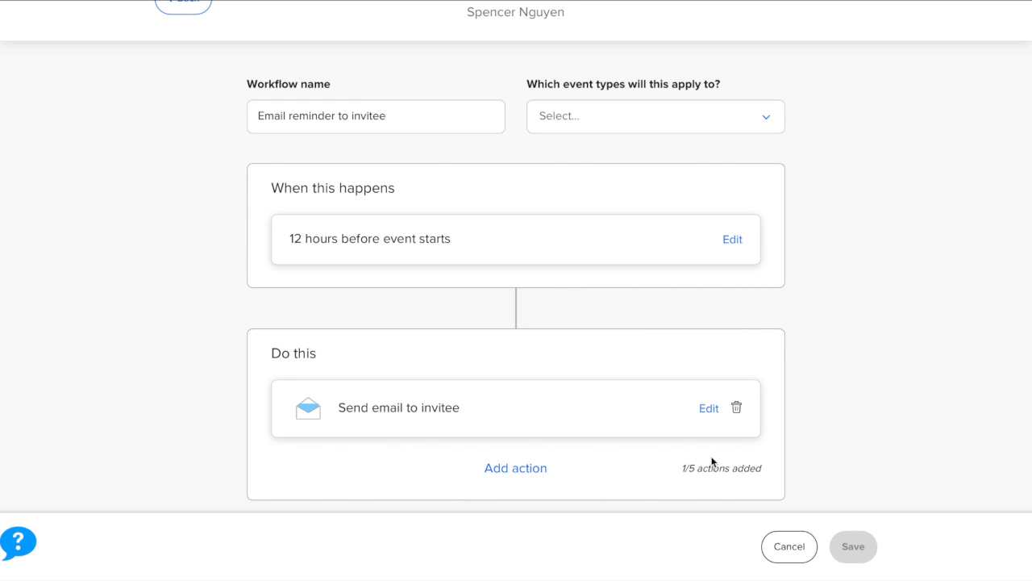
- Leave the workflow draft without saving, confirming the discard
{"action": "scroll", "coordinate": [825, 410], "scroll_direction": "up", "scroll_amount": 2}
{"action": "scroll", "coordinate": [825, 411], "scroll_direction": "down", "scroll_amount": 3}
{"action": "scroll", "coordinate": [414, 177], "scroll_direction": "up", "scroll_amount": 3}
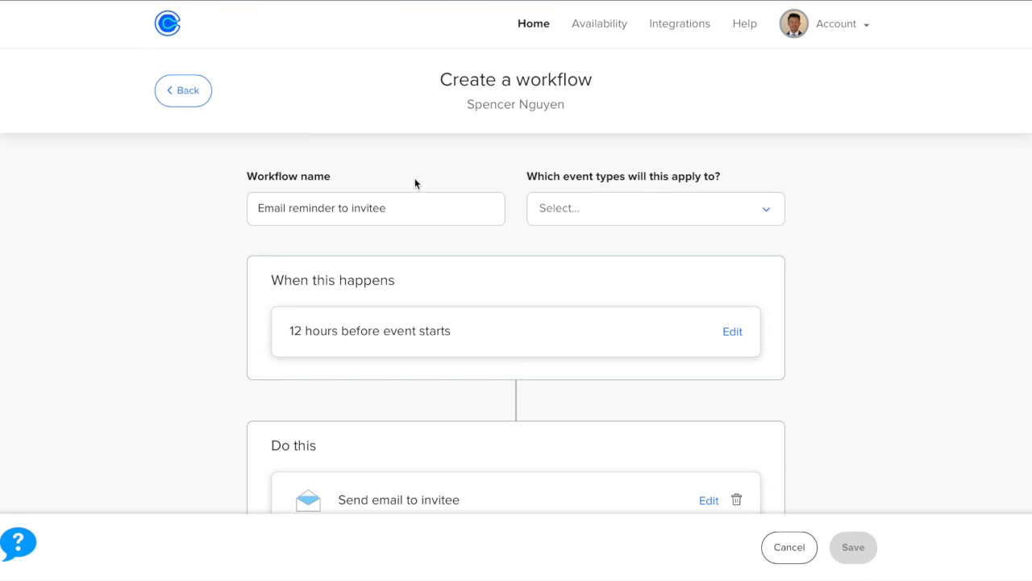
{"action": "left_click", "coordinate": [185, 92]}
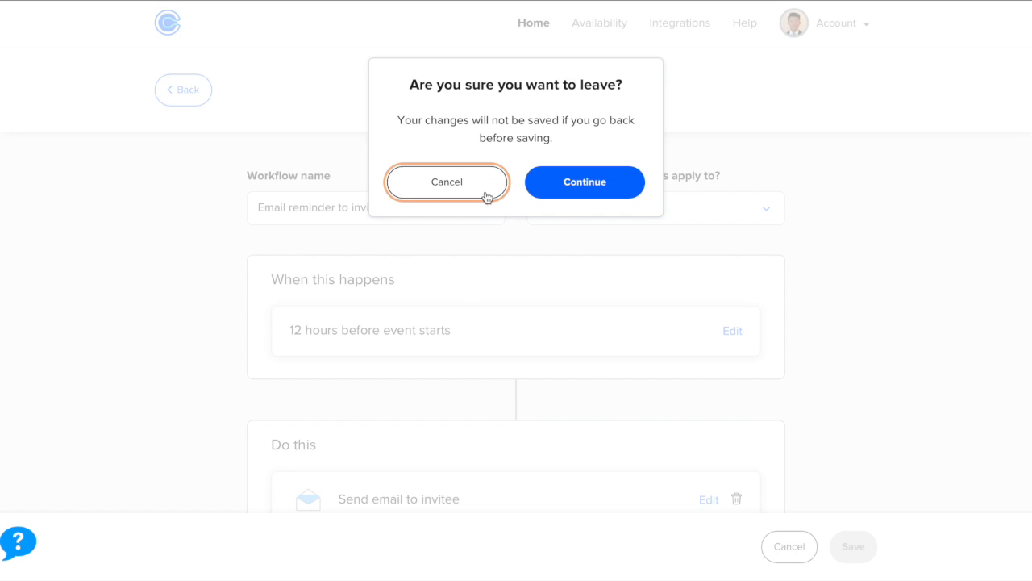
{"action": "left_click", "coordinate": [601, 192]}
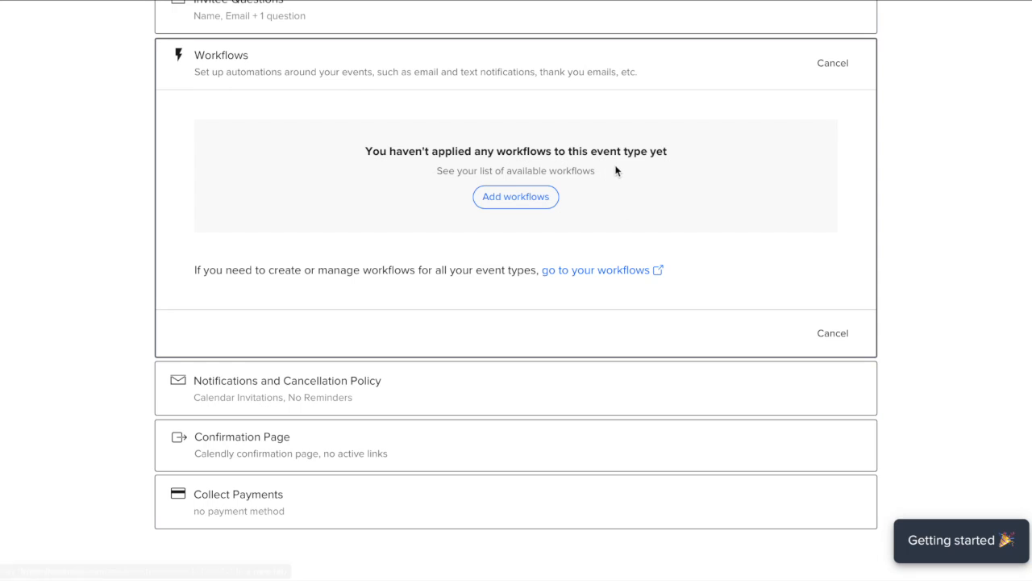
{"action": "scroll", "coordinate": [592, 262], "scroll_direction": "down", "scroll_amount": 1}
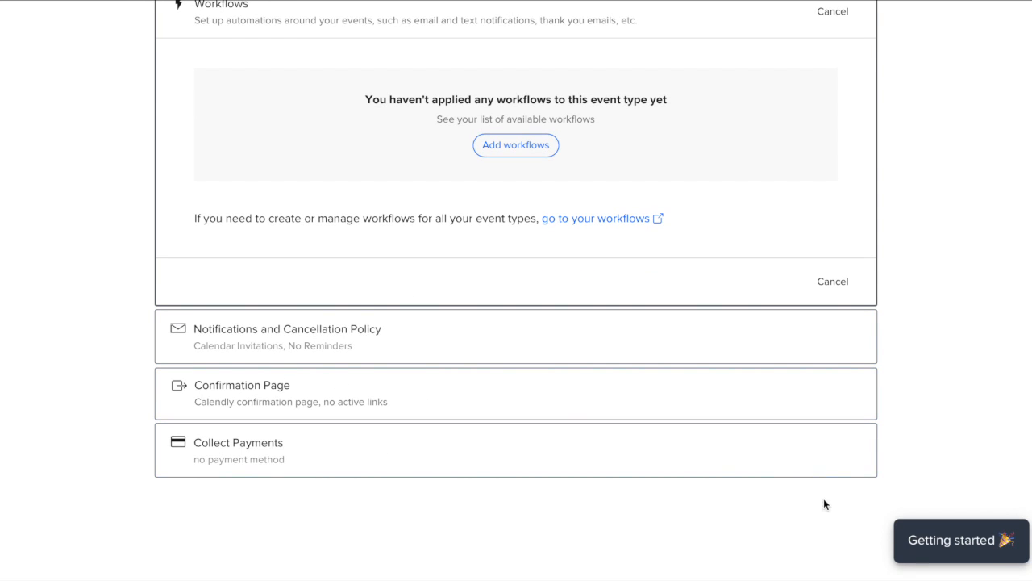
- Look through the Notifications and Cancellation Policy, Confirmation Page and Collect Payments sections
{"action": "left_click", "coordinate": [484, 355]}
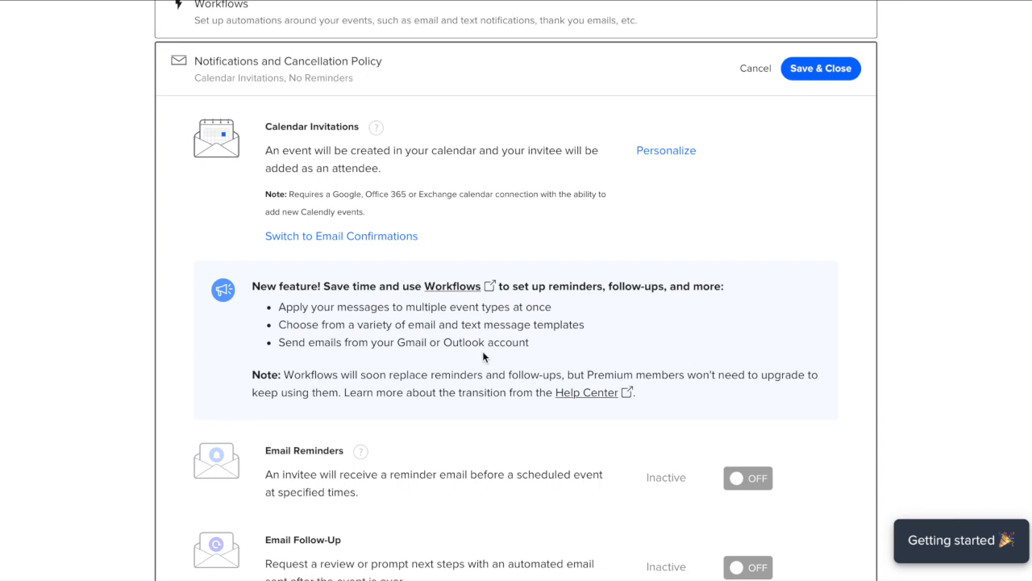
{"action": "scroll", "coordinate": [482, 355], "scroll_direction": "down", "scroll_amount": 3}
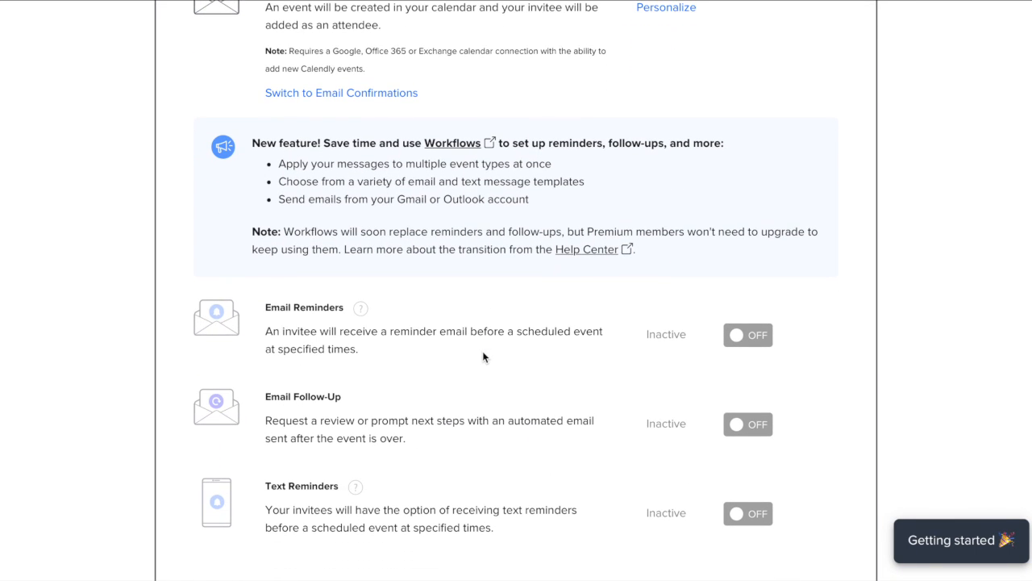
{"action": "scroll", "coordinate": [393, 451], "scroll_direction": "down", "scroll_amount": 5}
{"action": "scroll", "coordinate": [393, 454], "scroll_direction": "down", "scroll_amount": 2}
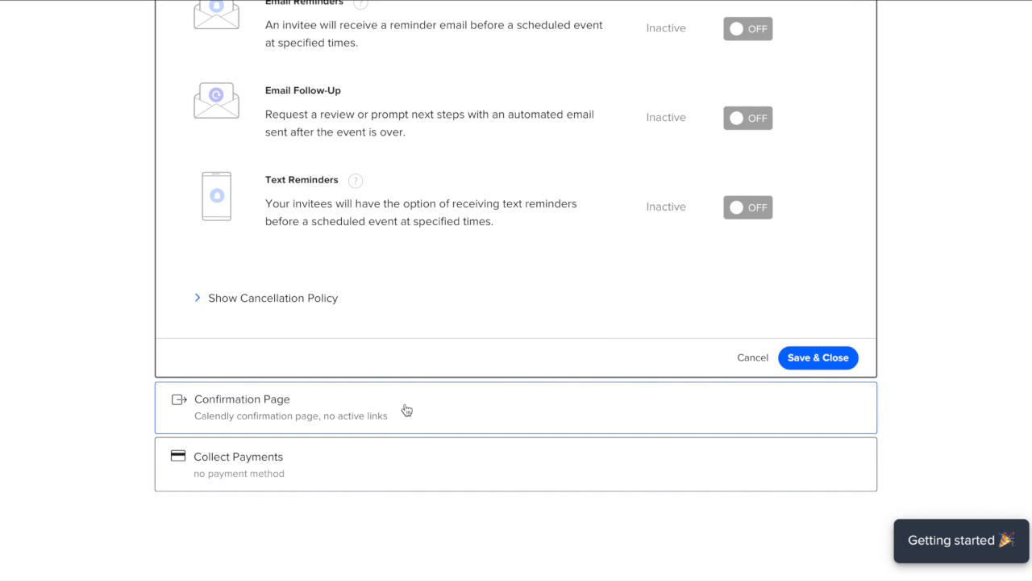
{"action": "left_click", "coordinate": [424, 412]}
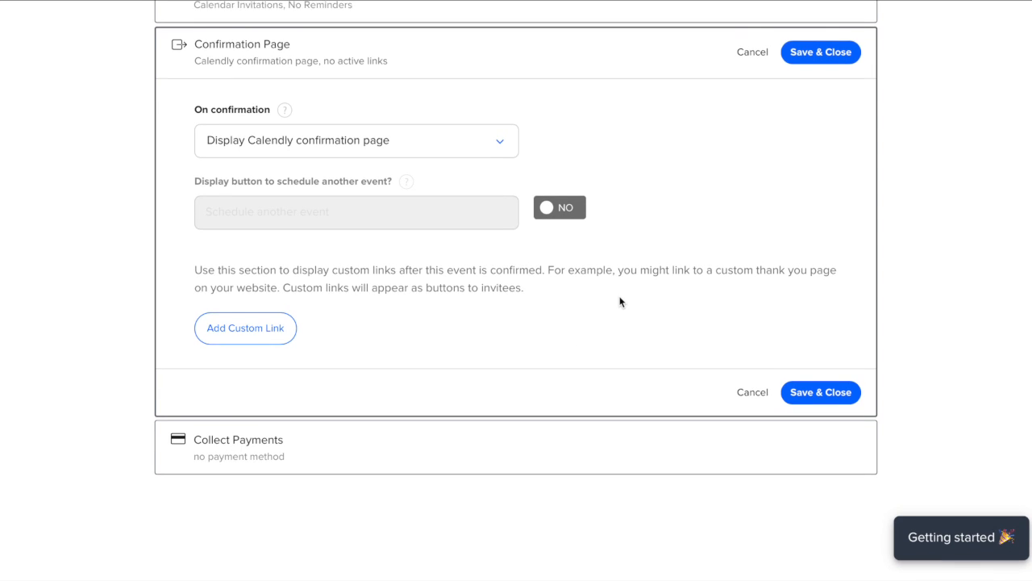
{"action": "left_click", "coordinate": [465, 455]}
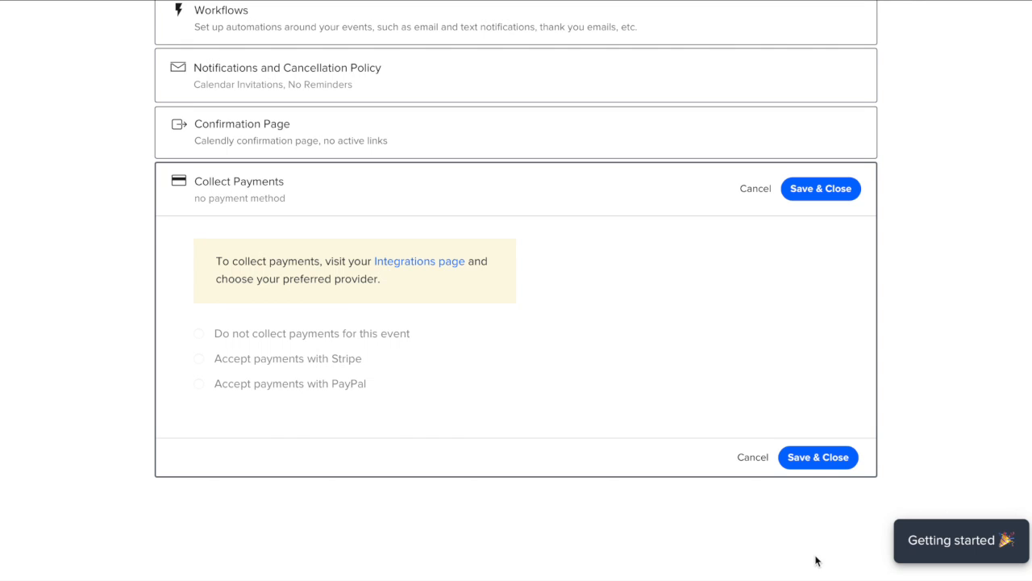
- Cancel out of the payment settings, leaving no payment method configured
{"action": "left_click", "coordinate": [752, 457]}
{"action": "scroll", "coordinate": [804, 467], "scroll_direction": "up", "scroll_amount": 2}
{"action": "scroll", "coordinate": [875, 255], "scroll_direction": "down", "scroll_amount": 1}
{"action": "scroll", "coordinate": [875, 254], "scroll_direction": "down", "scroll_amount": 2}
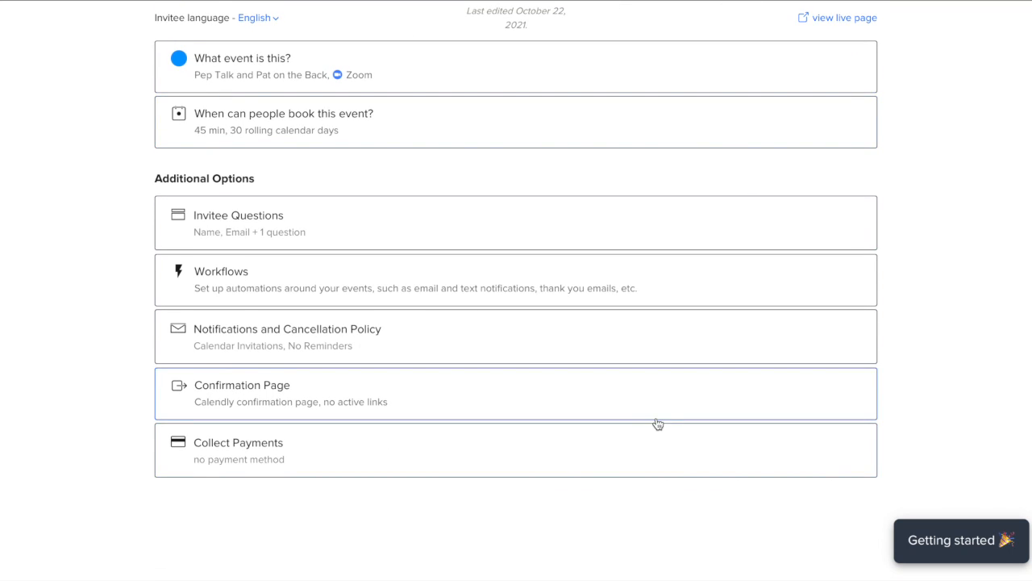
{"action": "scroll", "coordinate": [656, 424], "scroll_direction": "up", "scroll_amount": 2}
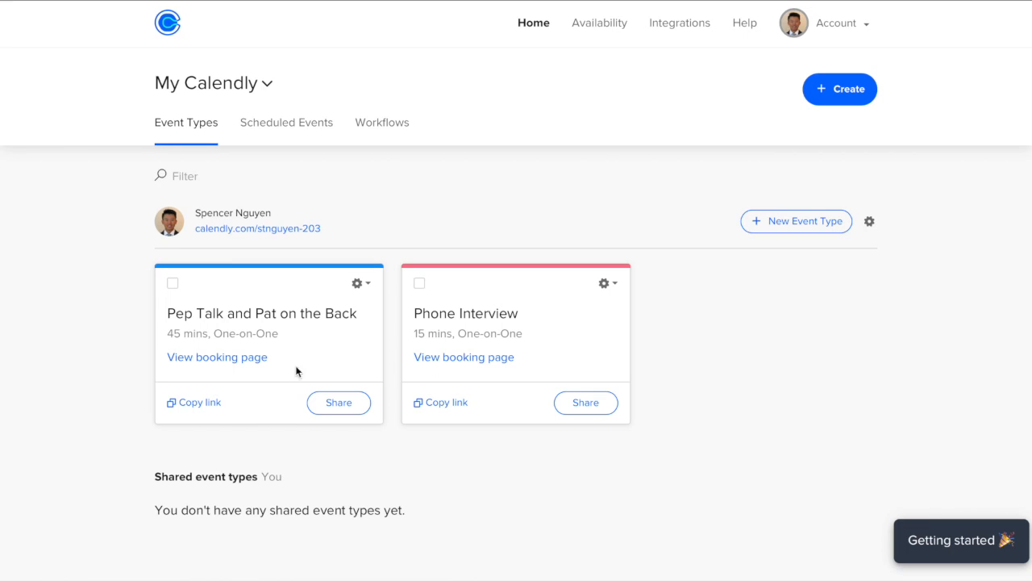
- Scroll the Pep Talk and Pat on the Back booking page to see the bookable October 25–29 dates
{"action": "scroll", "coordinate": [253, 469], "scroll_direction": "down", "scroll_amount": 1}
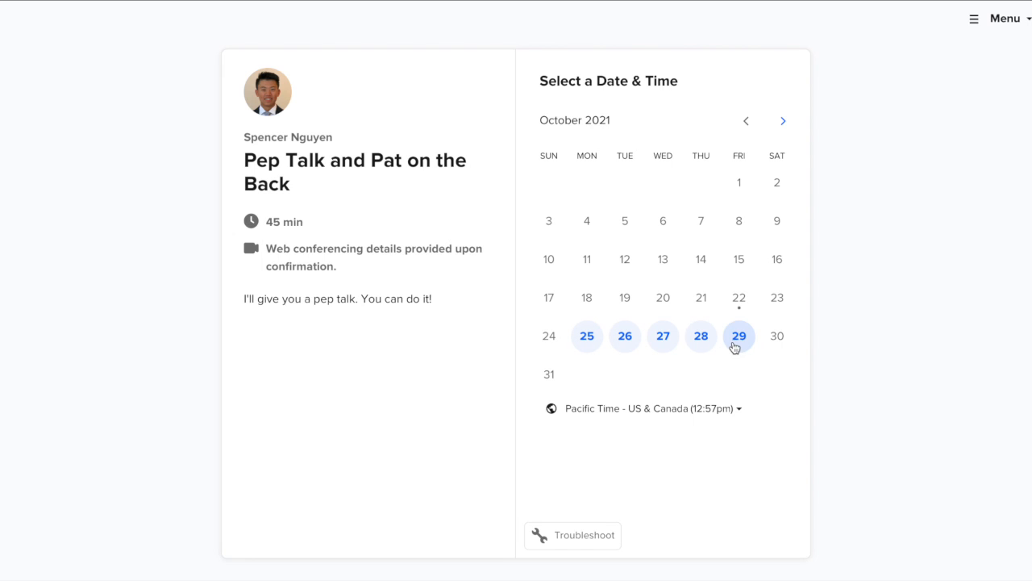
- Move to November 2021, pick Friday the 19th, and confirm the 10:00am slot
{"action": "left_click", "coordinate": [783, 123]}
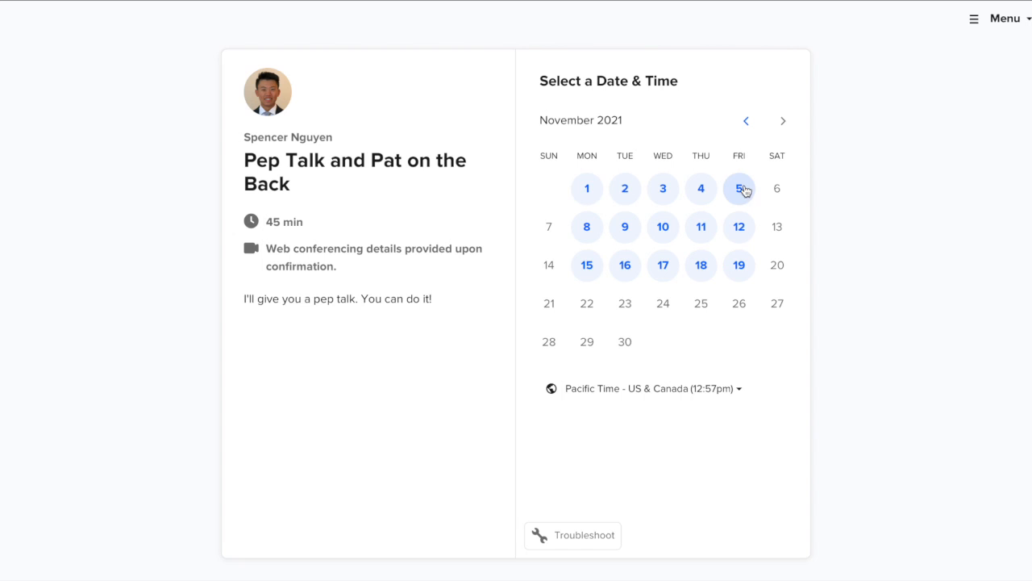
{"action": "left_click", "coordinate": [743, 272]}
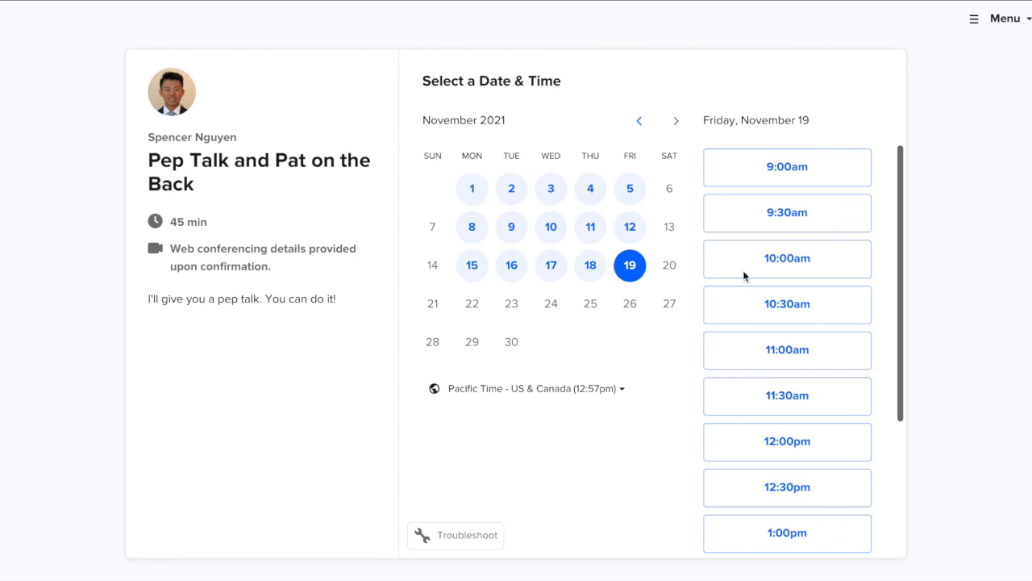
{"action": "scroll", "coordinate": [822, 350], "scroll_direction": "down", "scroll_amount": 3}
{"action": "scroll", "coordinate": [818, 199], "scroll_direction": "up", "scroll_amount": 3}
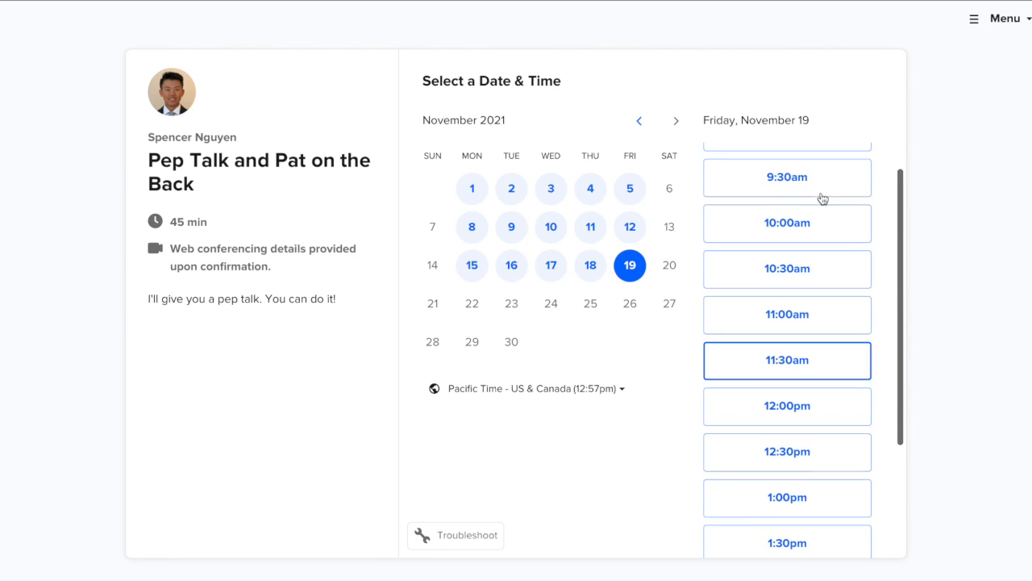
{"action": "left_click", "coordinate": [824, 272]}
{"action": "left_click", "coordinate": [824, 273]}
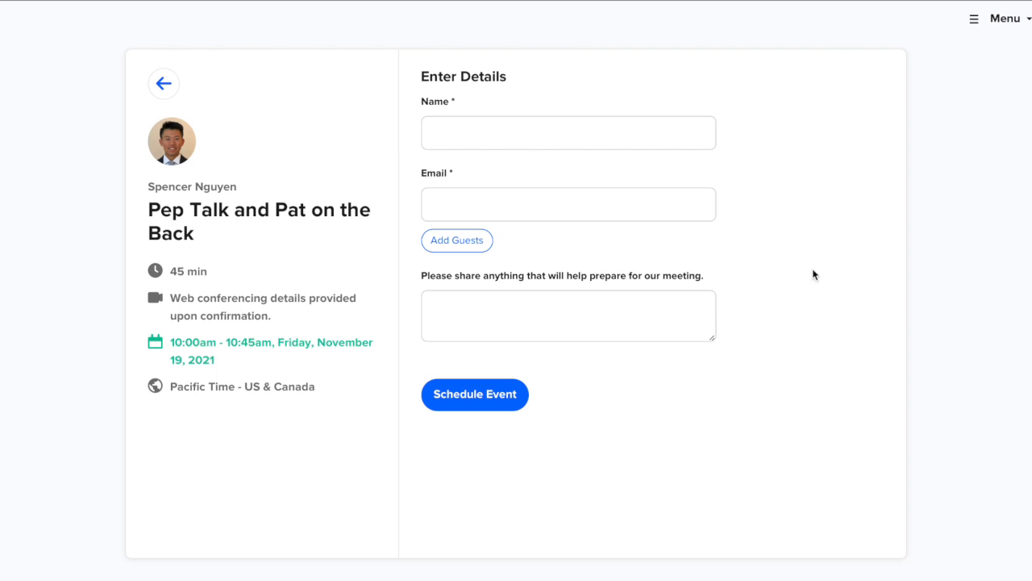
- Enter the invitee's name and e-mail address and schedule the 10:00am November 19 meeting
{"action": "left_click", "coordinate": [474, 141]}
{"action": "type", "text": "Jim Example"}
{"action": "key", "text": "Tab"}
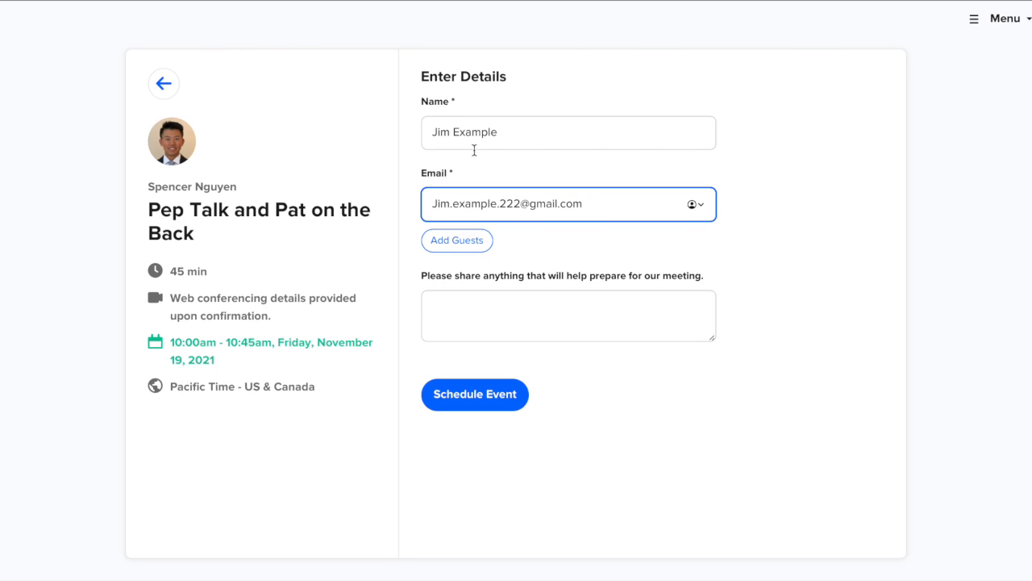
{"action": "left_click", "coordinate": [520, 403]}
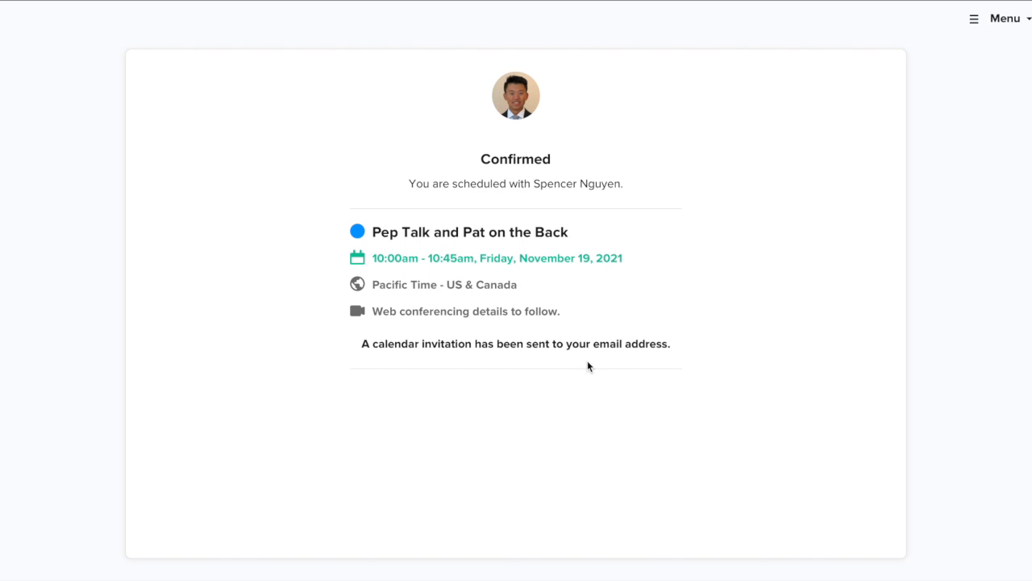
{"action": "key", "text": "ctrl+Up"}
- In Google Calendar, advance three weeks to Nov 14–20 and open the Friday 19 meeting's details
{"action": "left_click", "coordinate": [703, 155]}
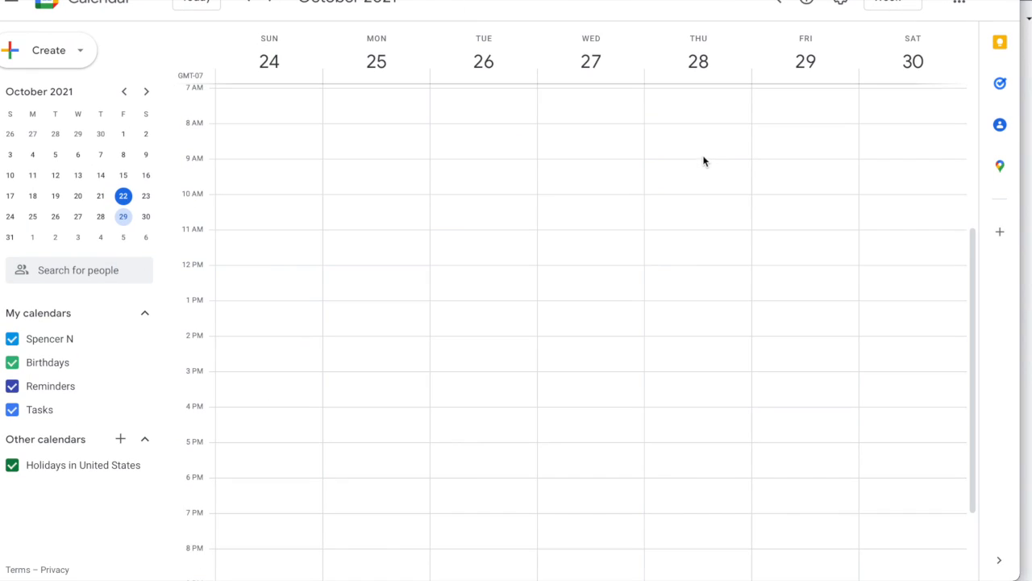
{"action": "scroll", "coordinate": [548, 196], "scroll_direction": "up", "scroll_amount": 5}
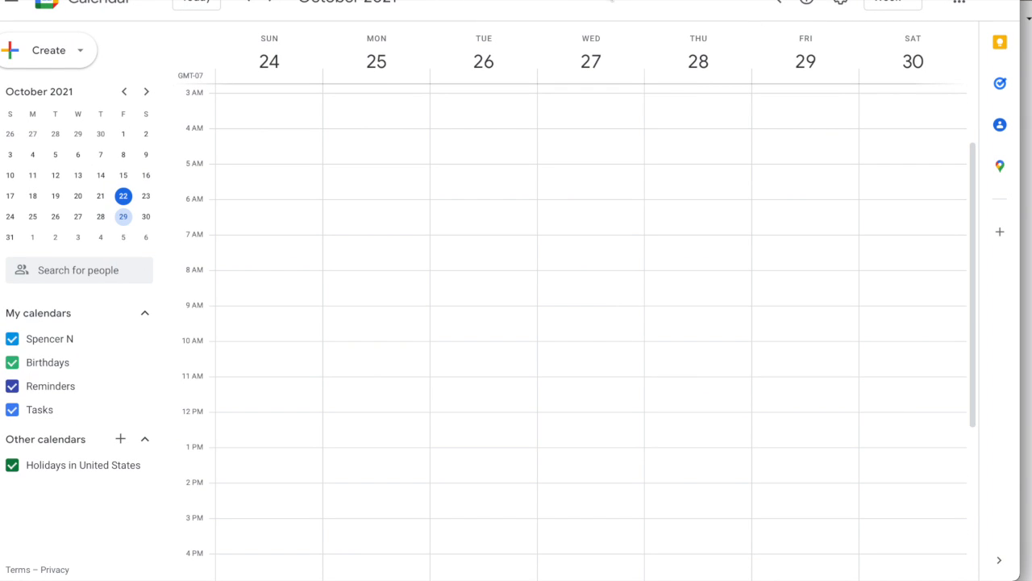
{"action": "left_click", "coordinate": [270, 5]}
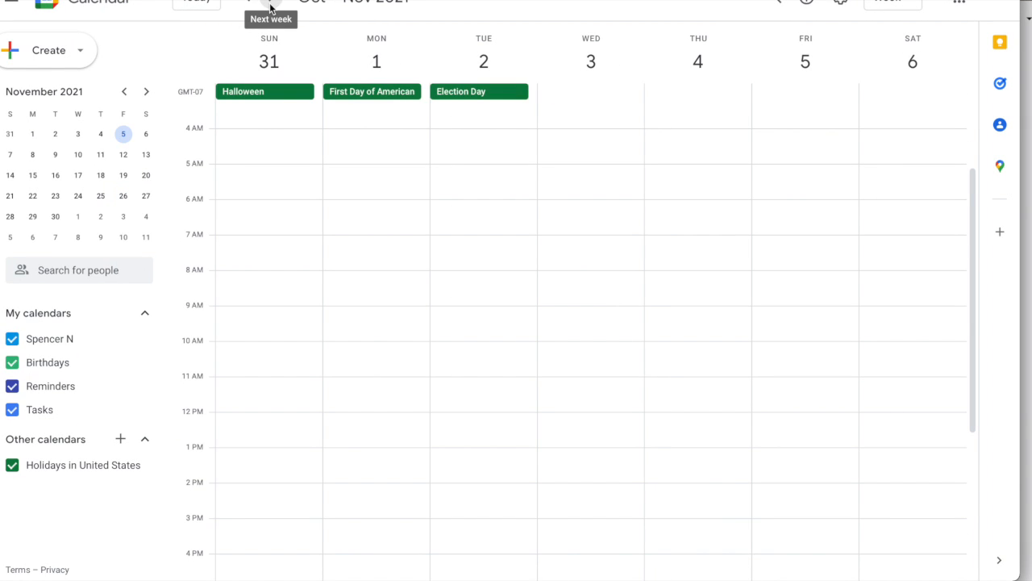
{"action": "left_click", "coordinate": [271, 5]}
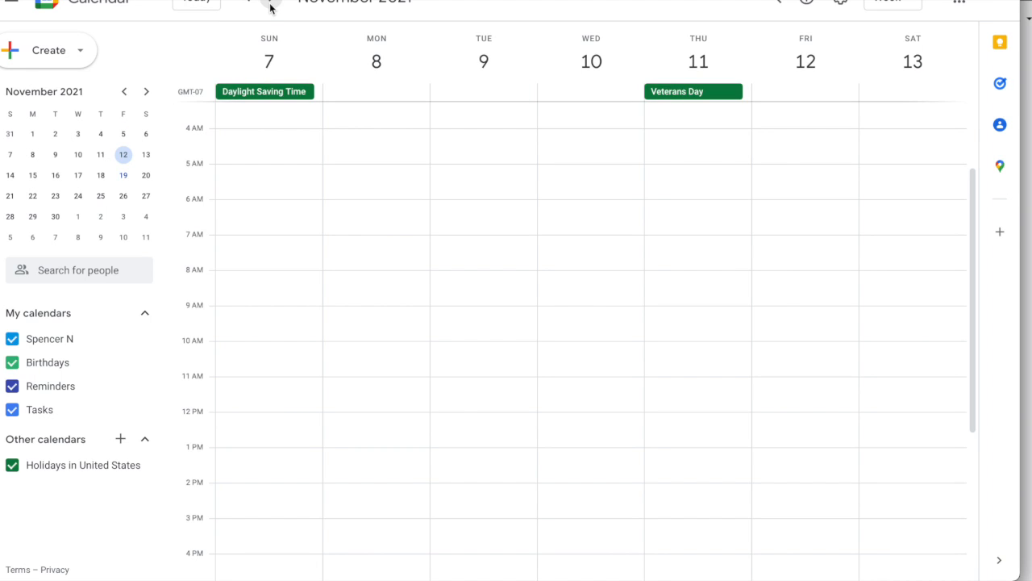
{"action": "left_click", "coordinate": [270, 4]}
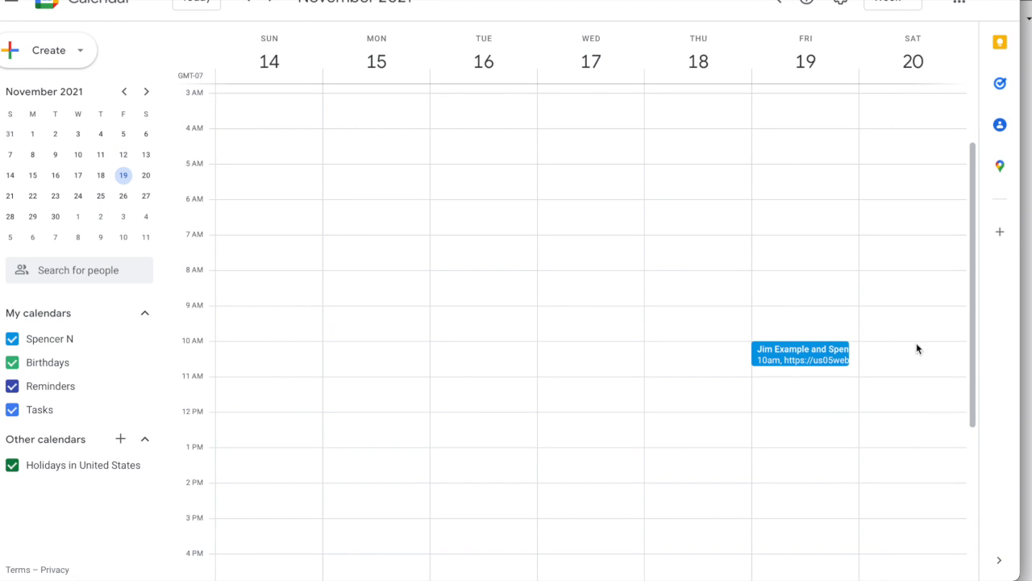
{"action": "left_click", "coordinate": [821, 357]}
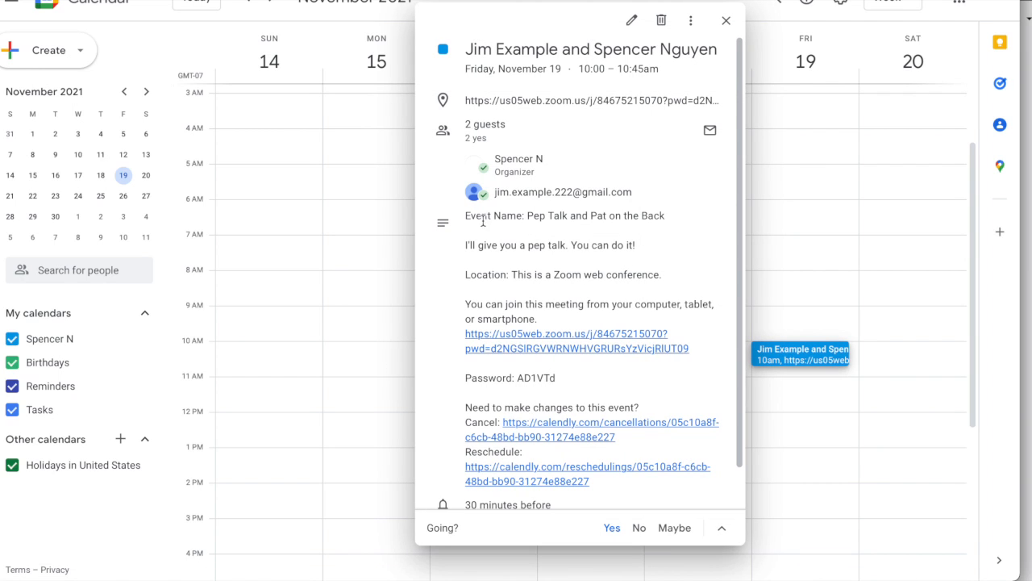
{"action": "scroll", "coordinate": [542, 389], "scroll_direction": "down", "scroll_amount": 1}
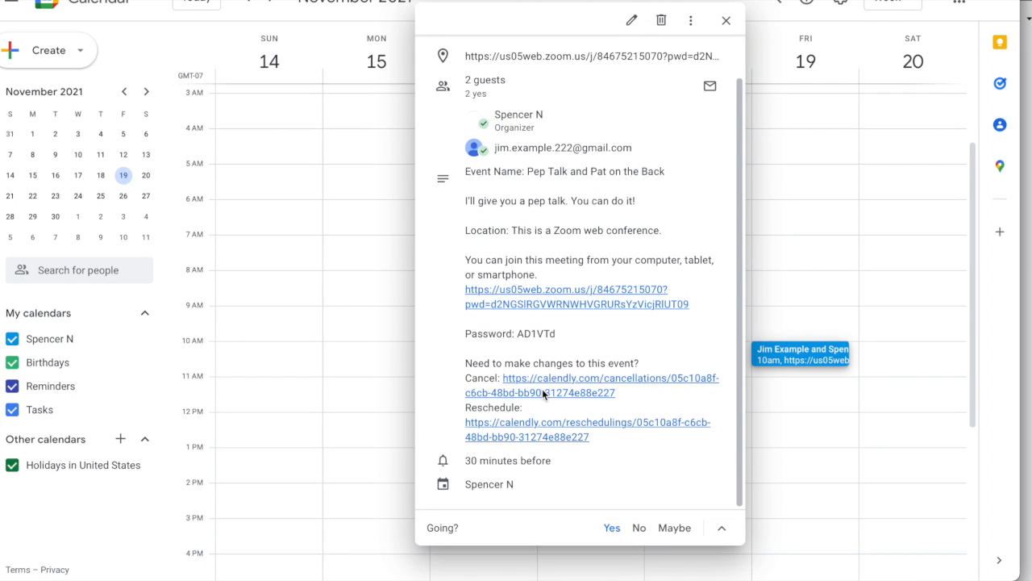